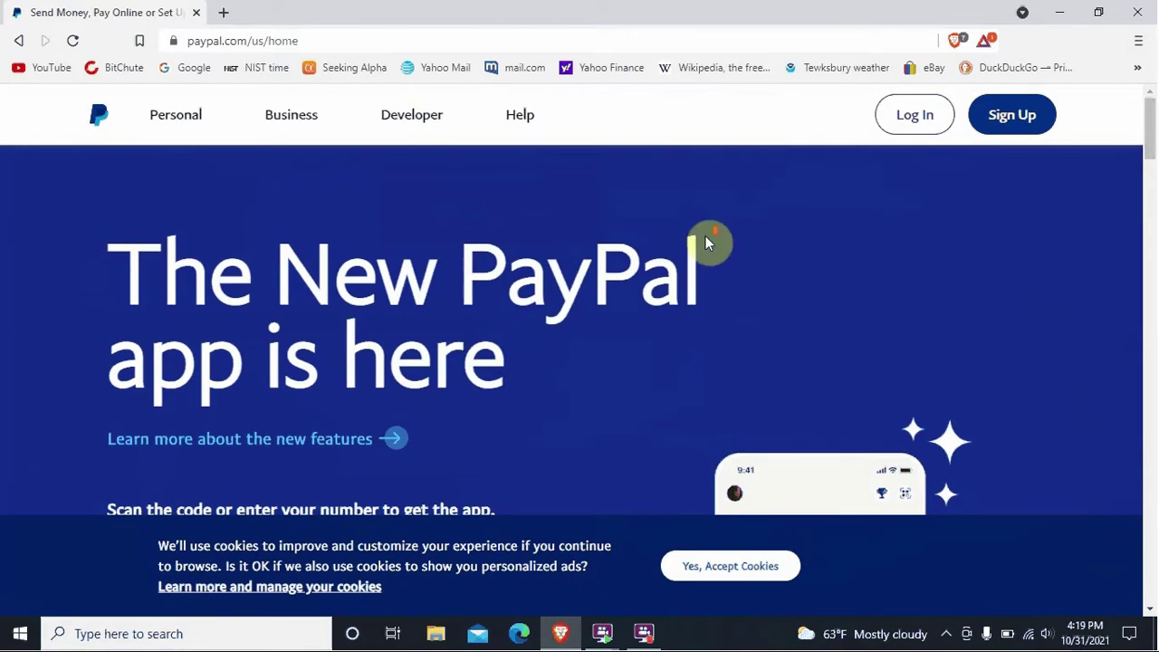
# - Sign in to the PayPal account with its password
pyautogui.scroll(3, 707, 240)
pyautogui.scroll(-3, 862, 538)
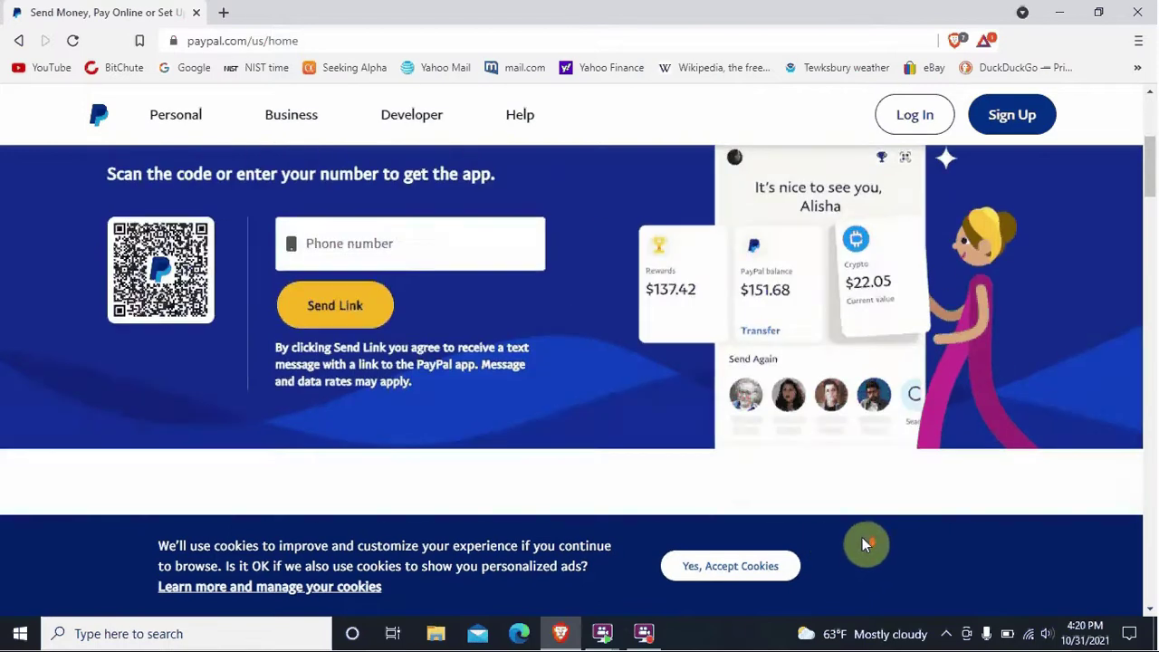
pyautogui.scroll(3, 865, 541)
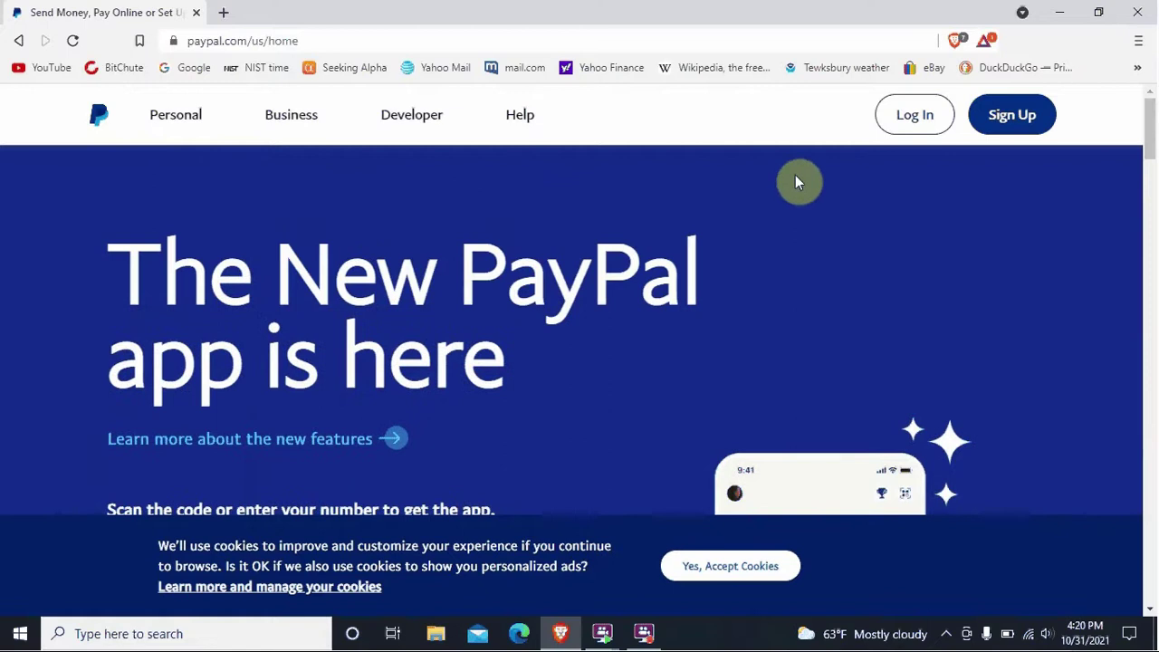
pyautogui.click(916, 117)
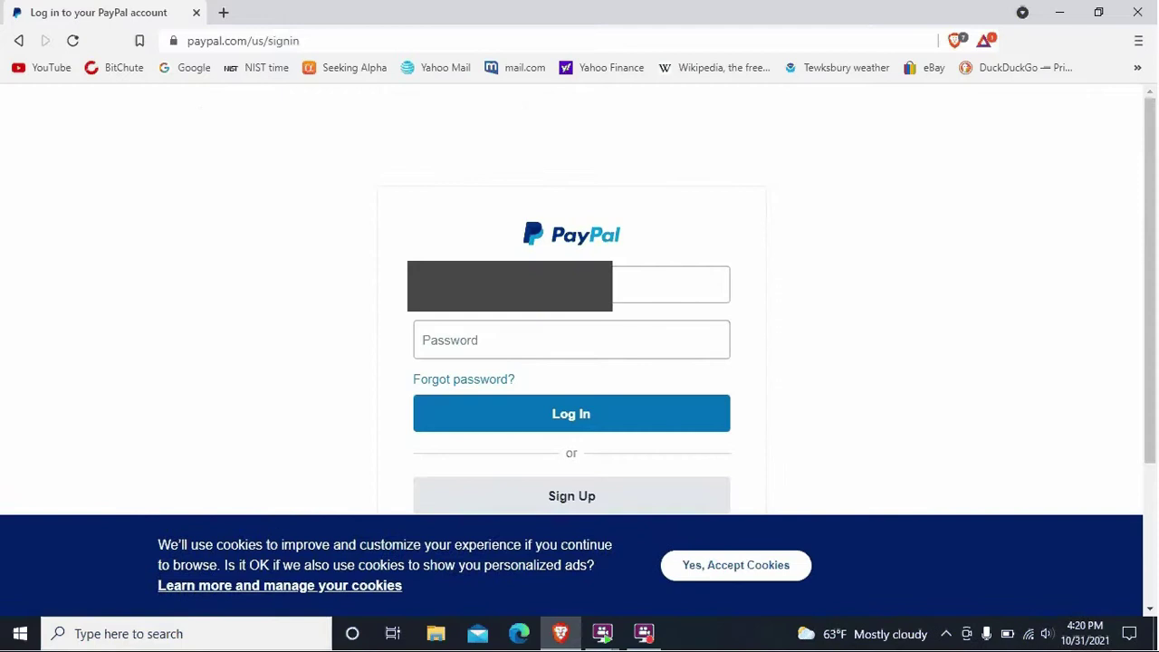
pyautogui.click(513, 339)
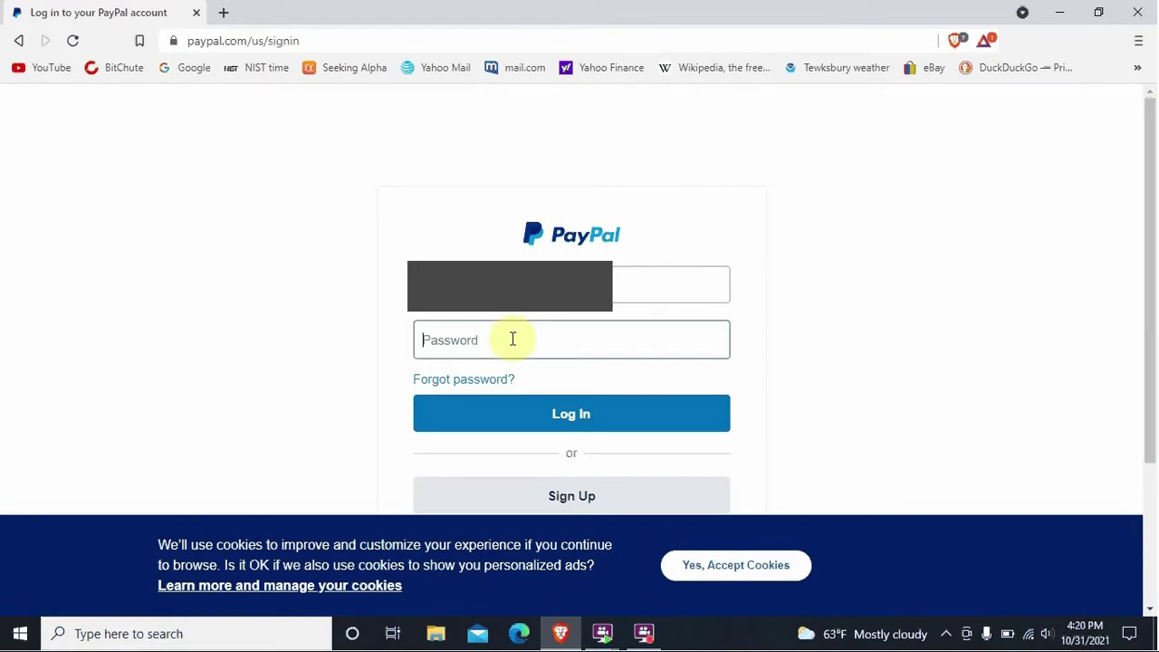
pyautogui.write('••')
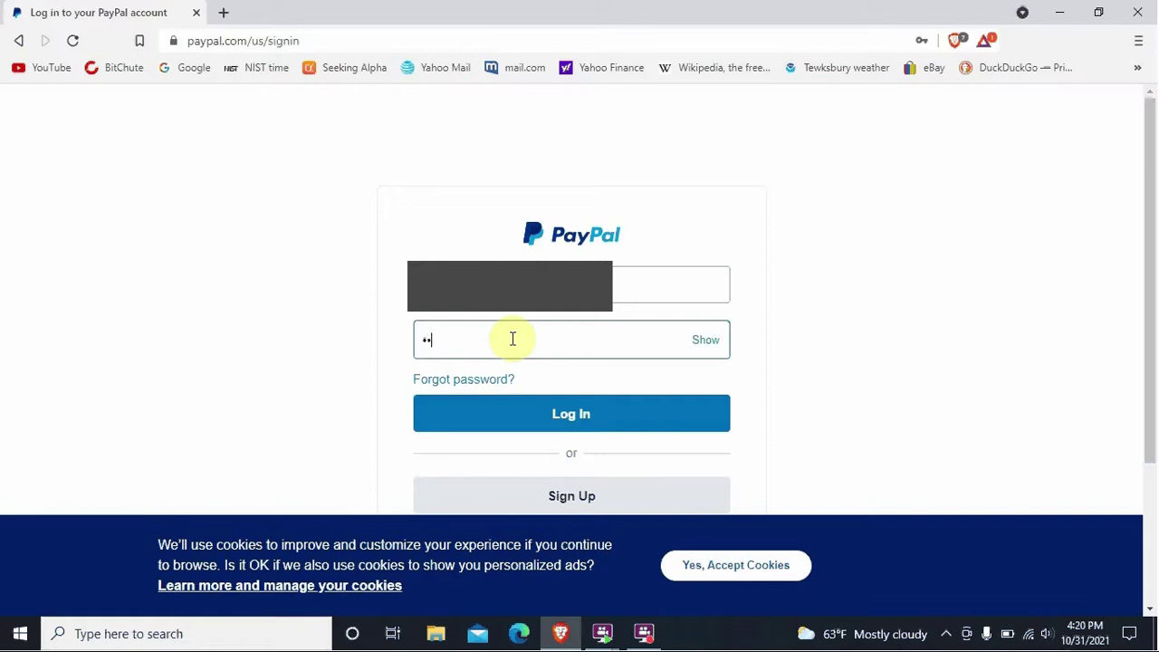
pyautogui.write('••••••••')
pyautogui.press('Return')
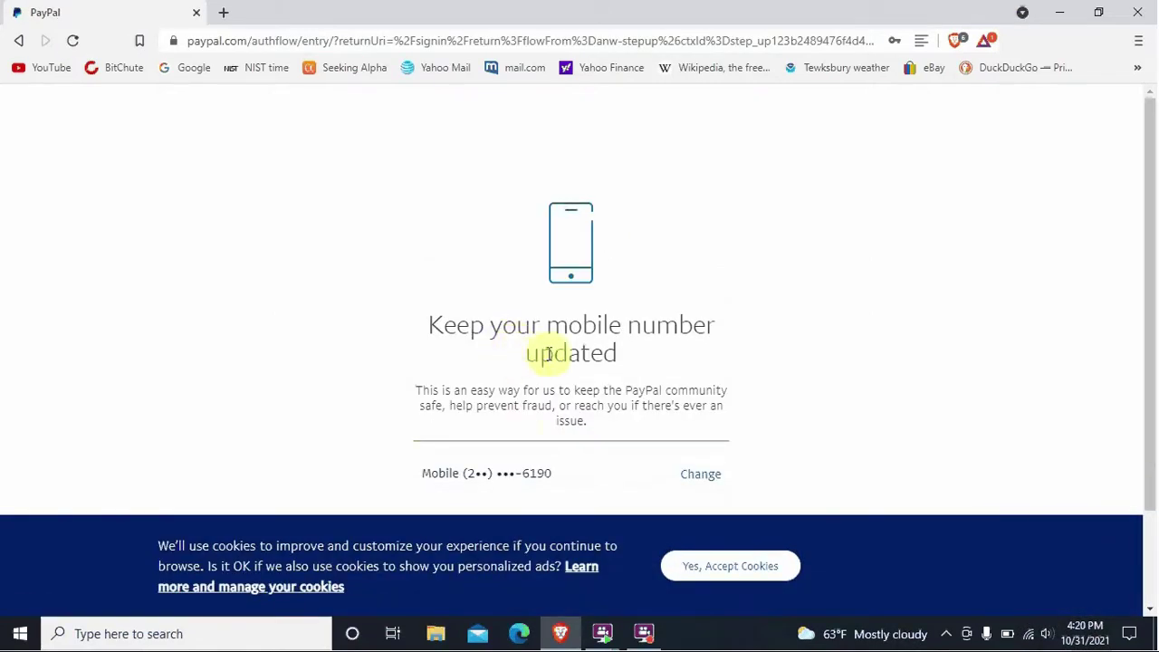
pyautogui.scroll(-1, 563, 342)
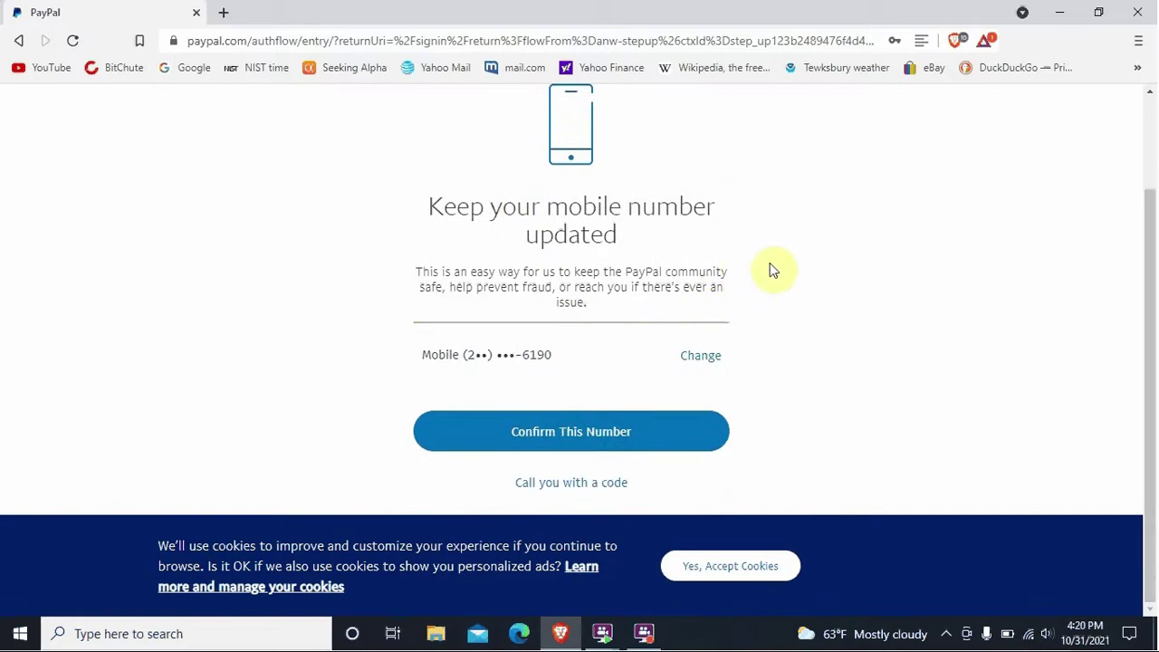
pyautogui.scroll(2, 775, 269)
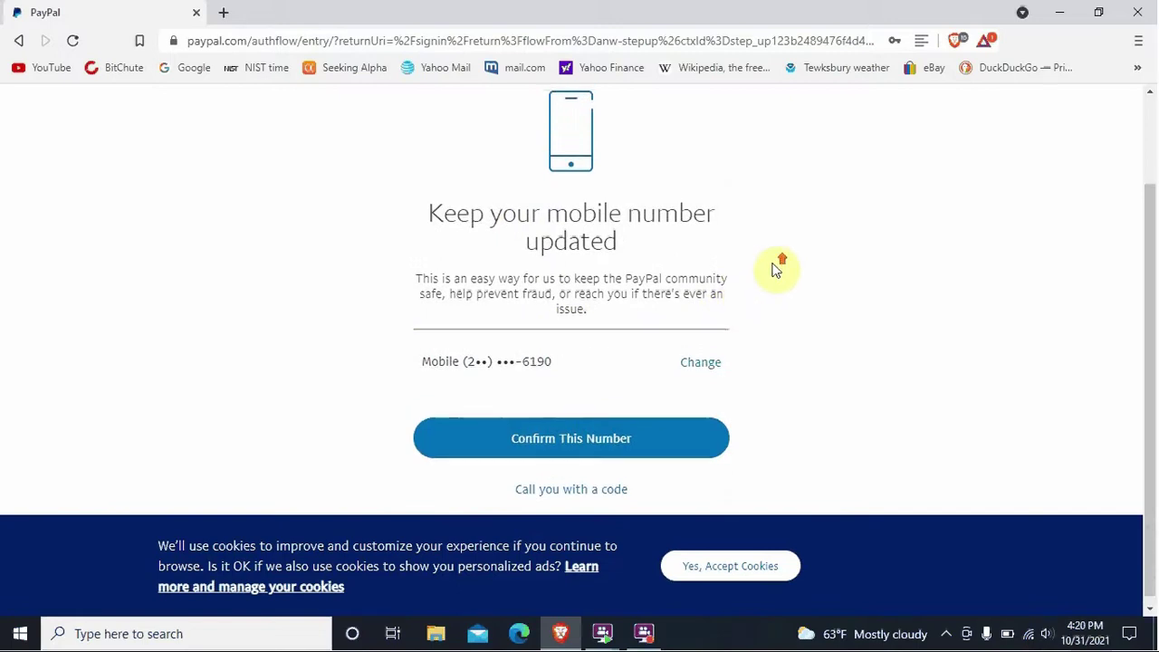
pyautogui.scroll(-2, 775, 270)
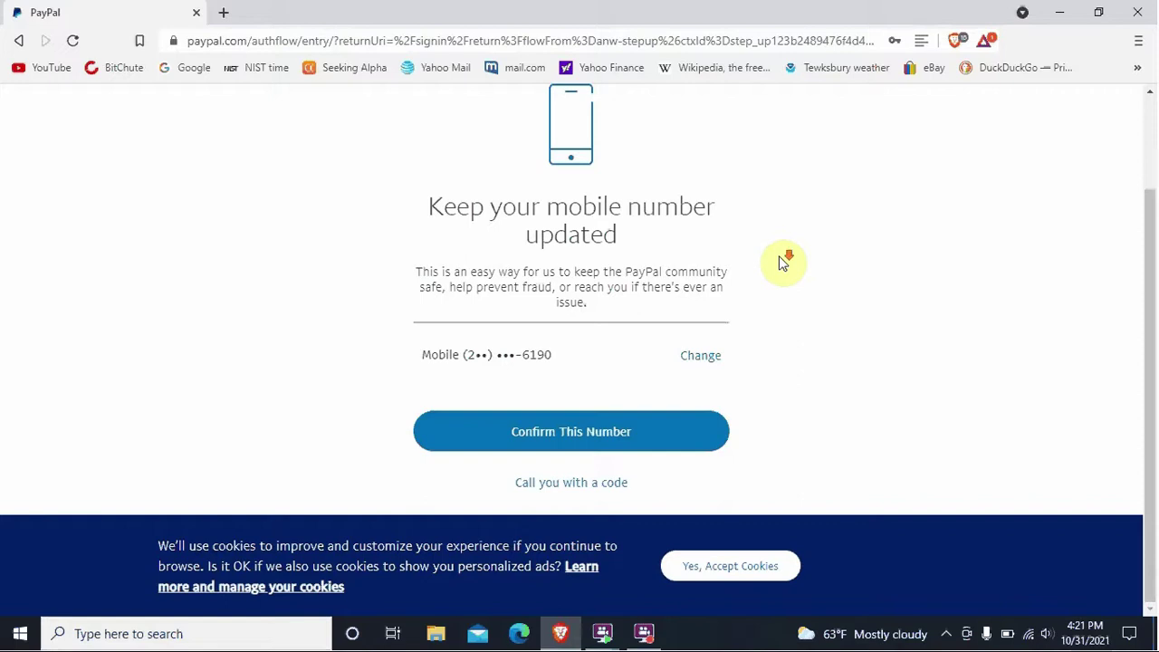
pyautogui.scroll(2, 783, 263)
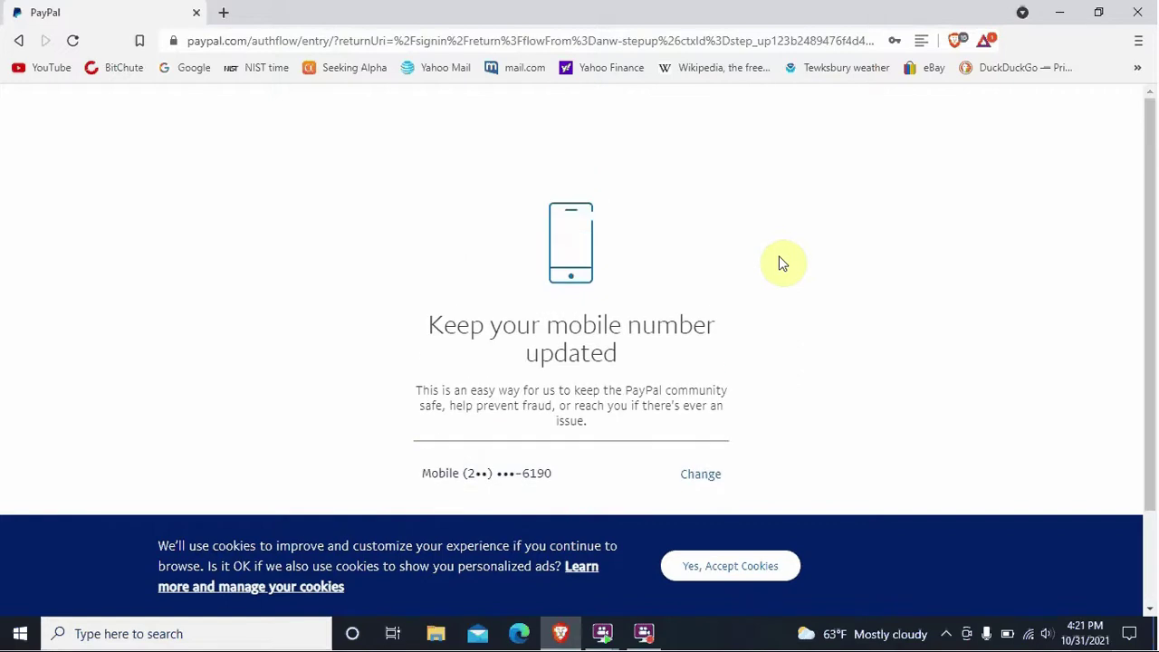
pyautogui.scroll(-2, 783, 262)
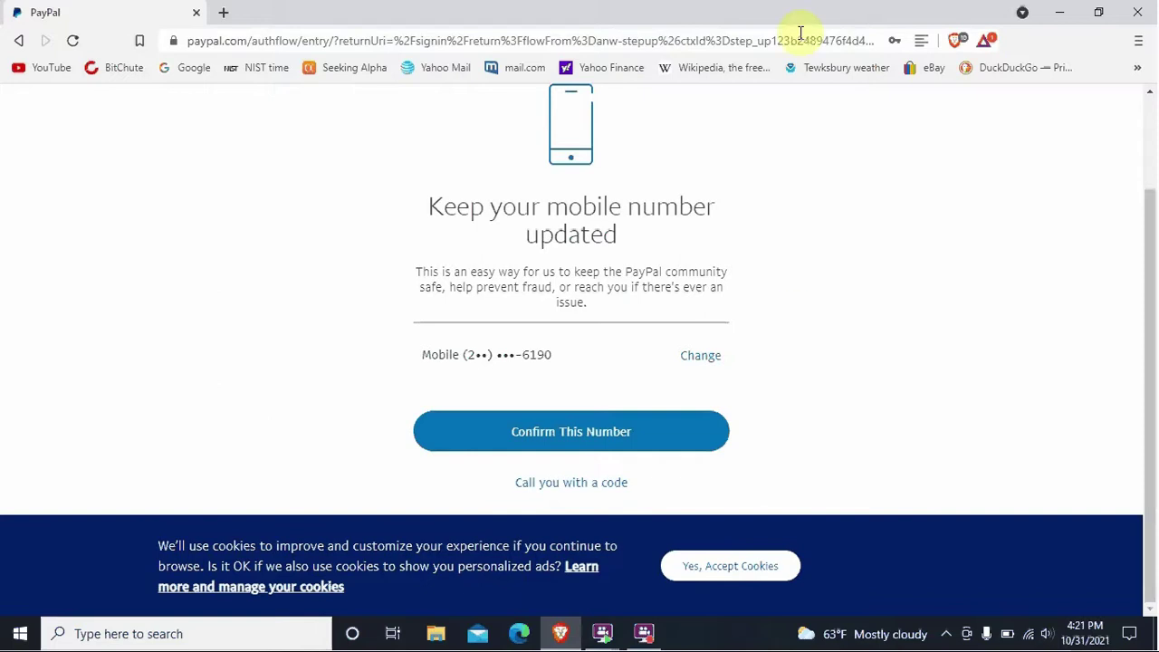
# - Go to seashepherd.org in Brave's address bar
pyautogui.click(760, 42)
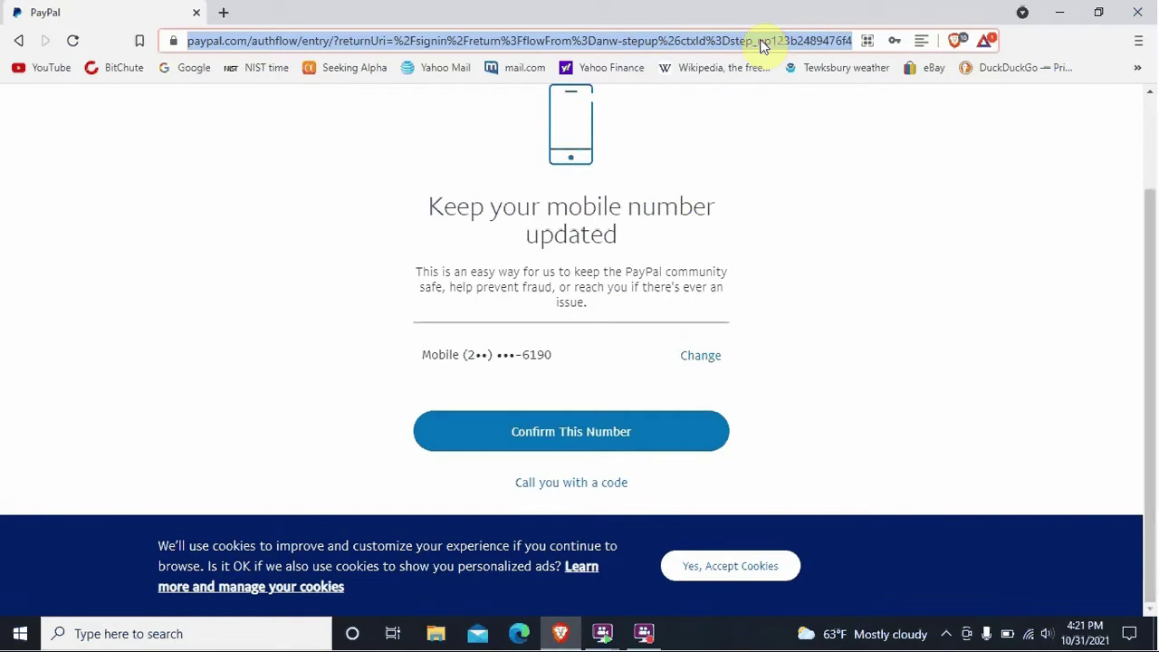
pyautogui.write('seas')
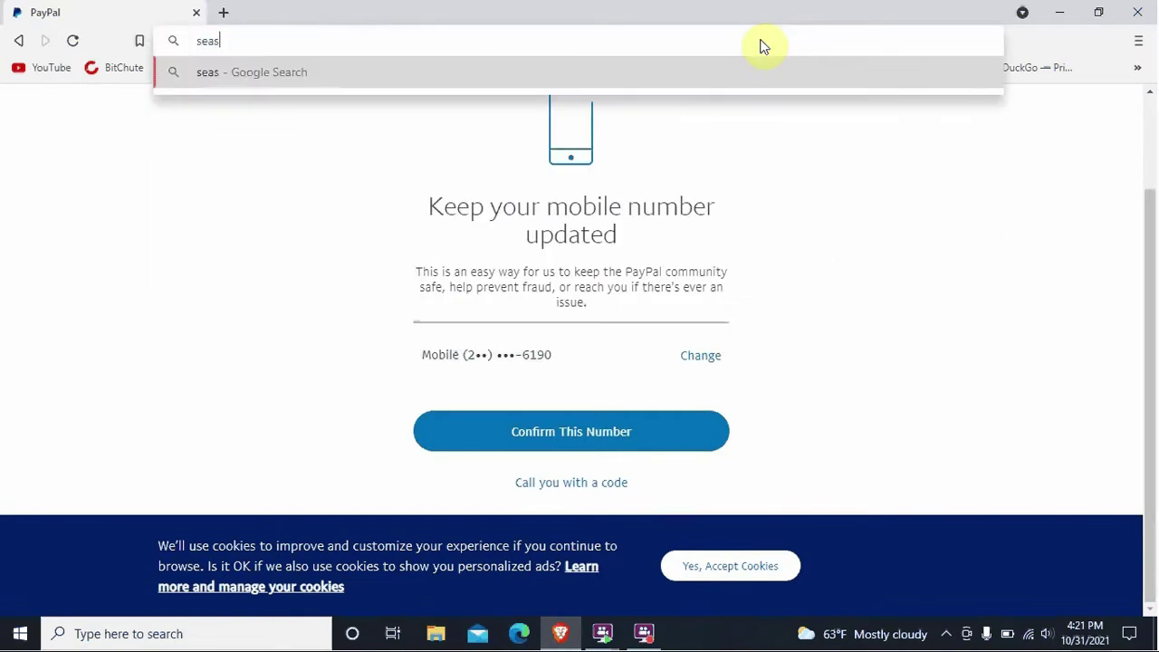
pyautogui.write('heph')
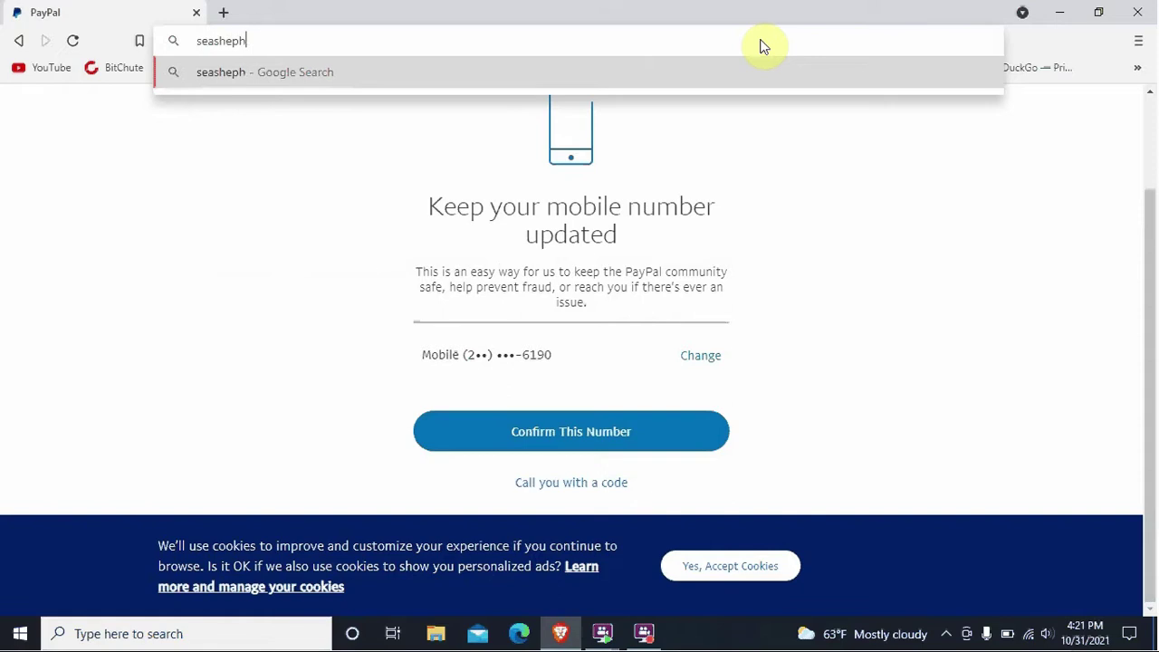
pyautogui.write('erd.o')
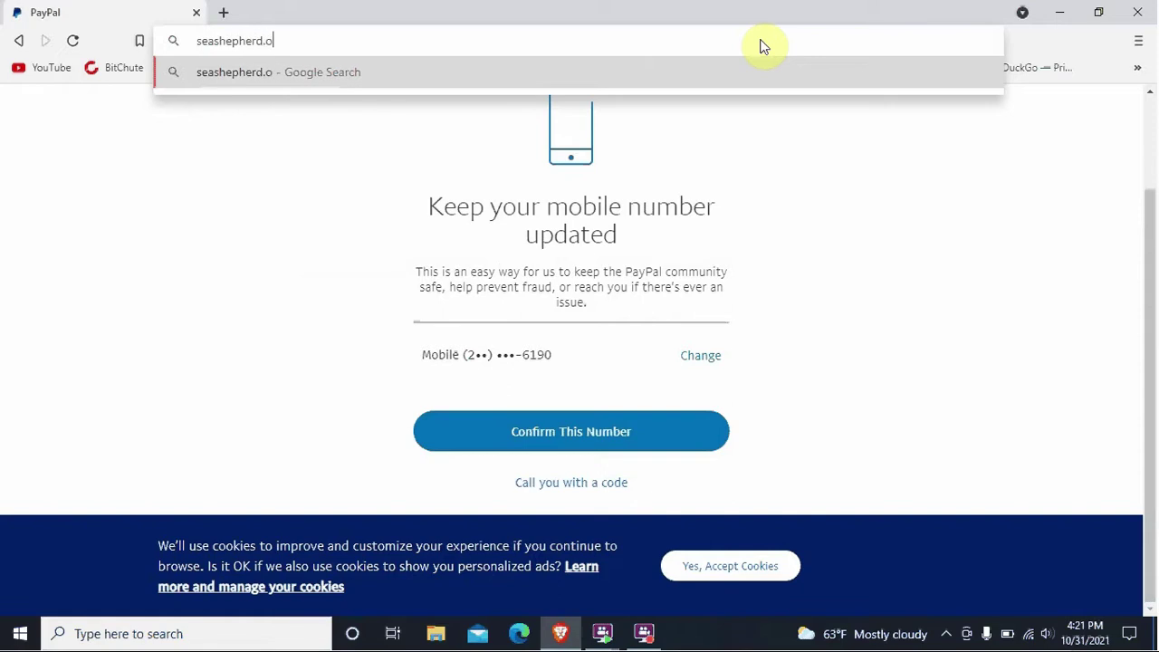
pyautogui.write('rg')
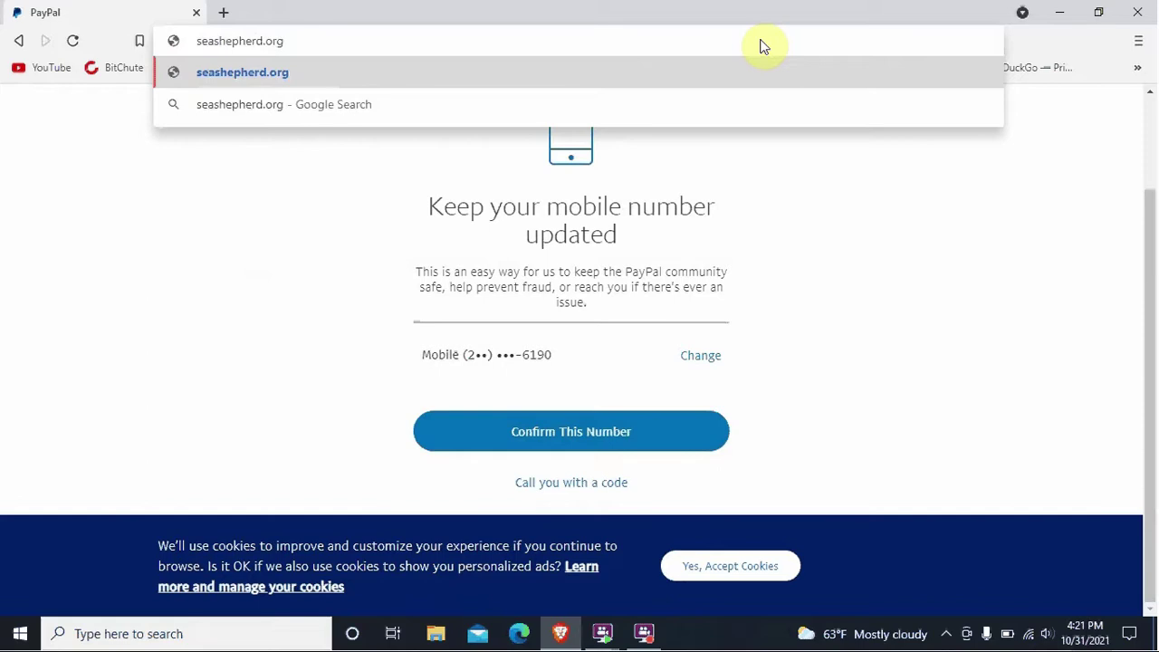
pyautogui.press('Return')
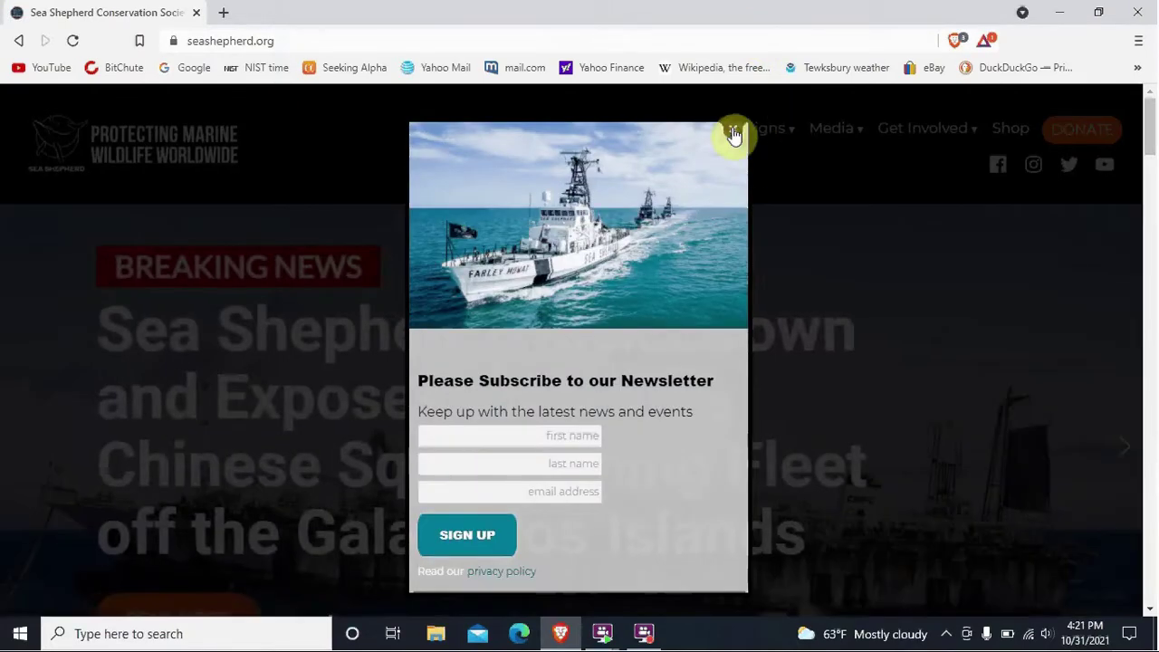
# - Close the newsletter popup and browse the Sea Shepherd home page's breaking-news stories
pyautogui.click(733, 130)
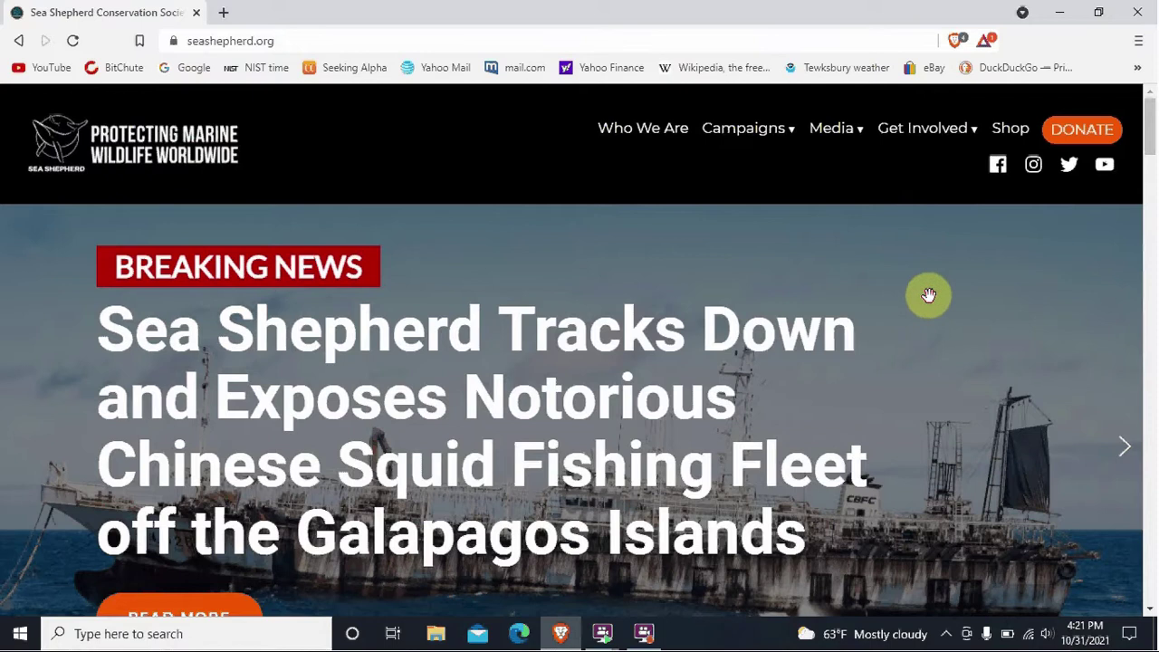
pyautogui.scroll(-2, 905, 299)
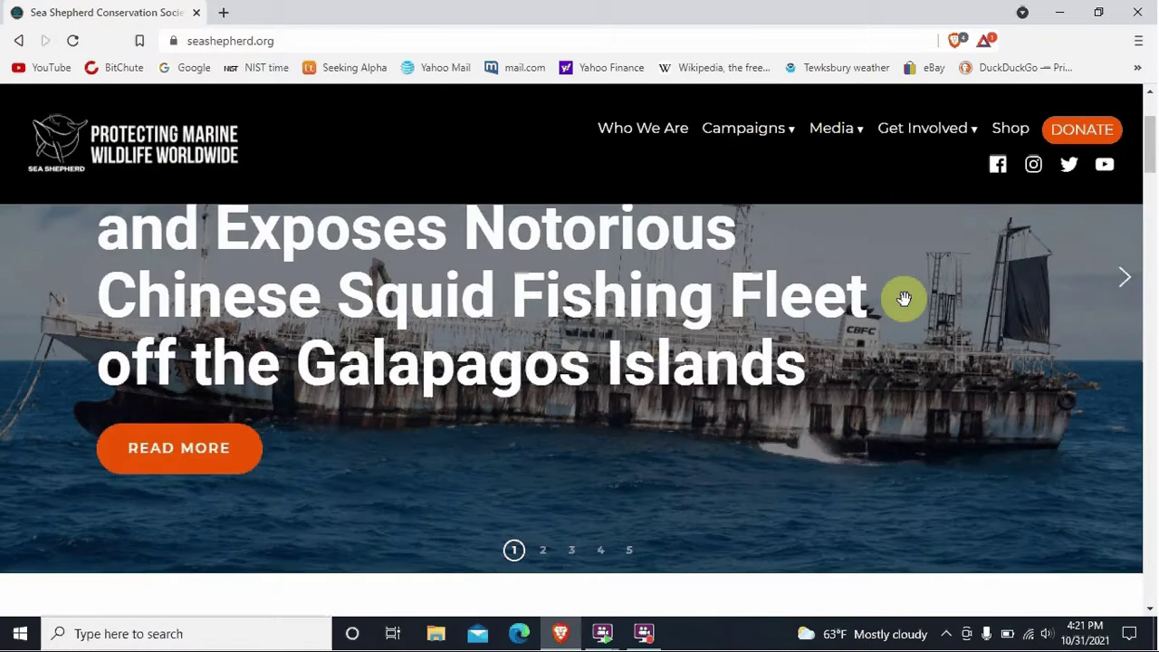
pyautogui.scroll(-4, 904, 299)
pyautogui.scroll(1, 904, 299)
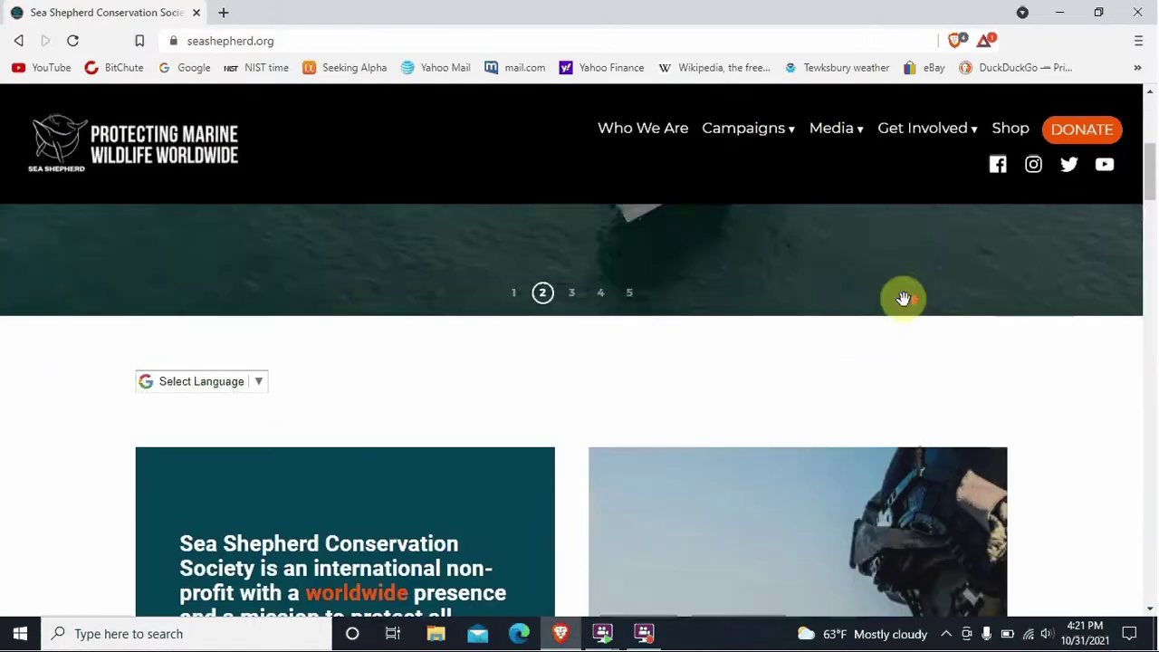
pyautogui.scroll(5, 904, 298)
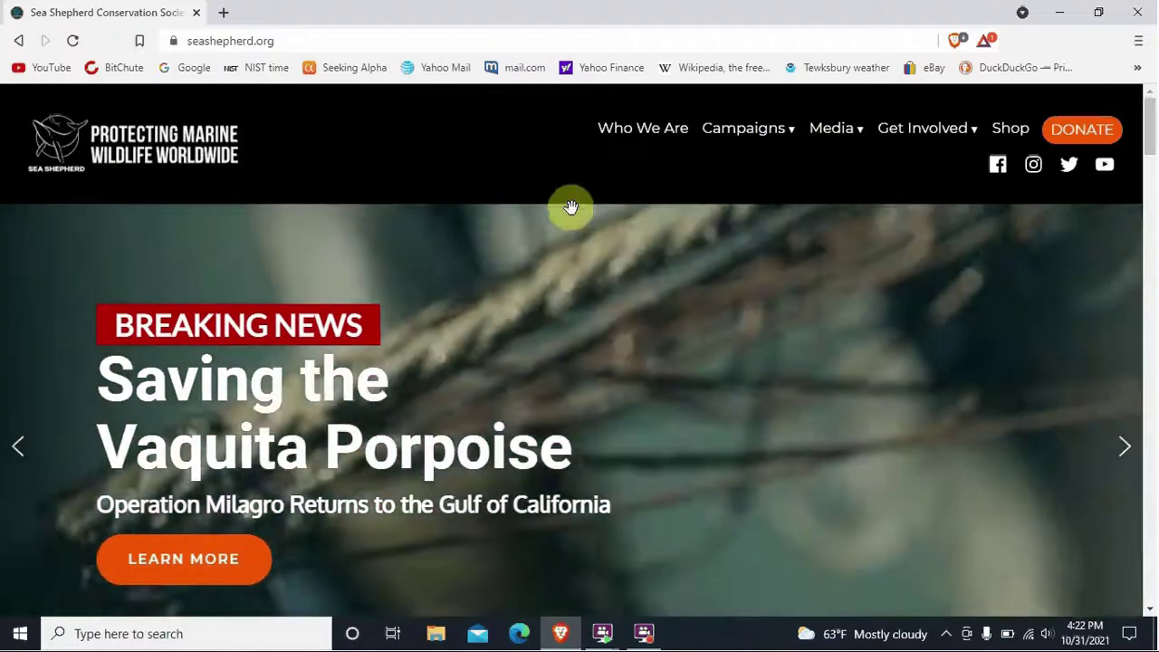
pyautogui.moveTo(891, 143)
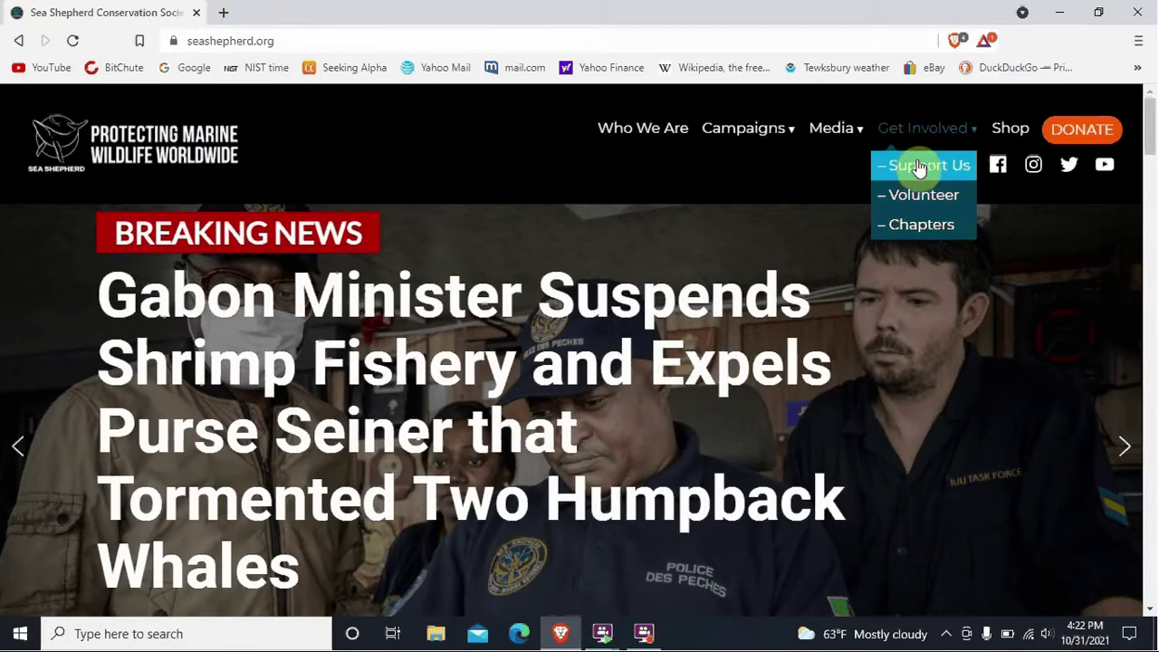
# - Open Get Involved > Support Us and follow its Donate With PayPal link
pyautogui.click(919, 168)
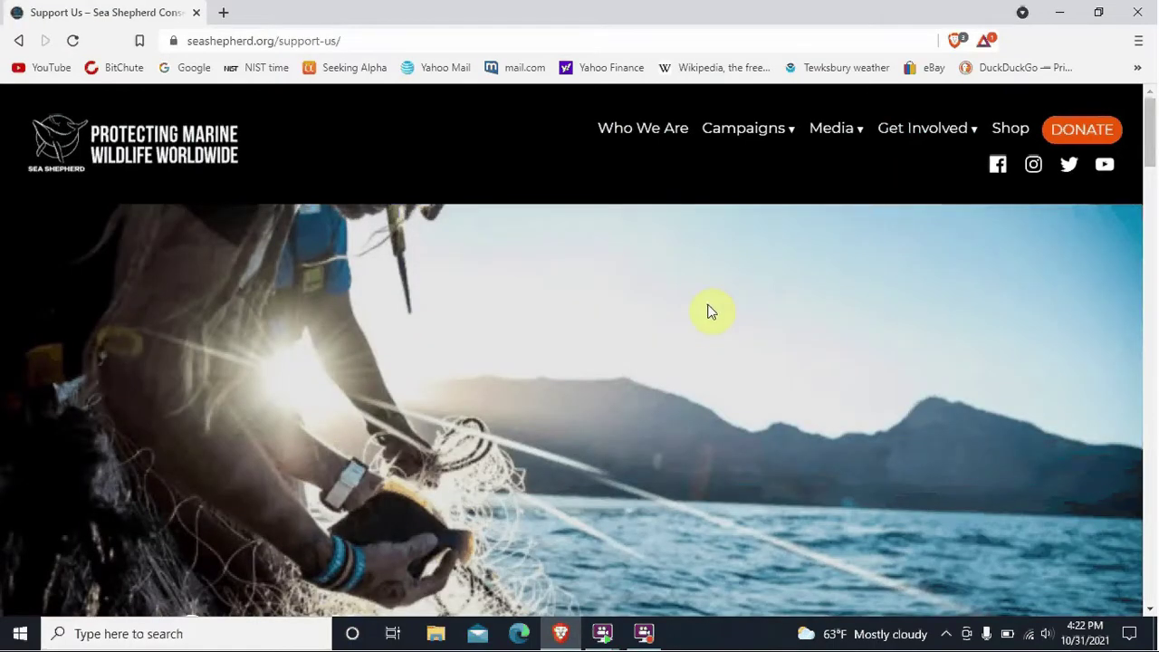
pyautogui.scroll(-2, 702, 303)
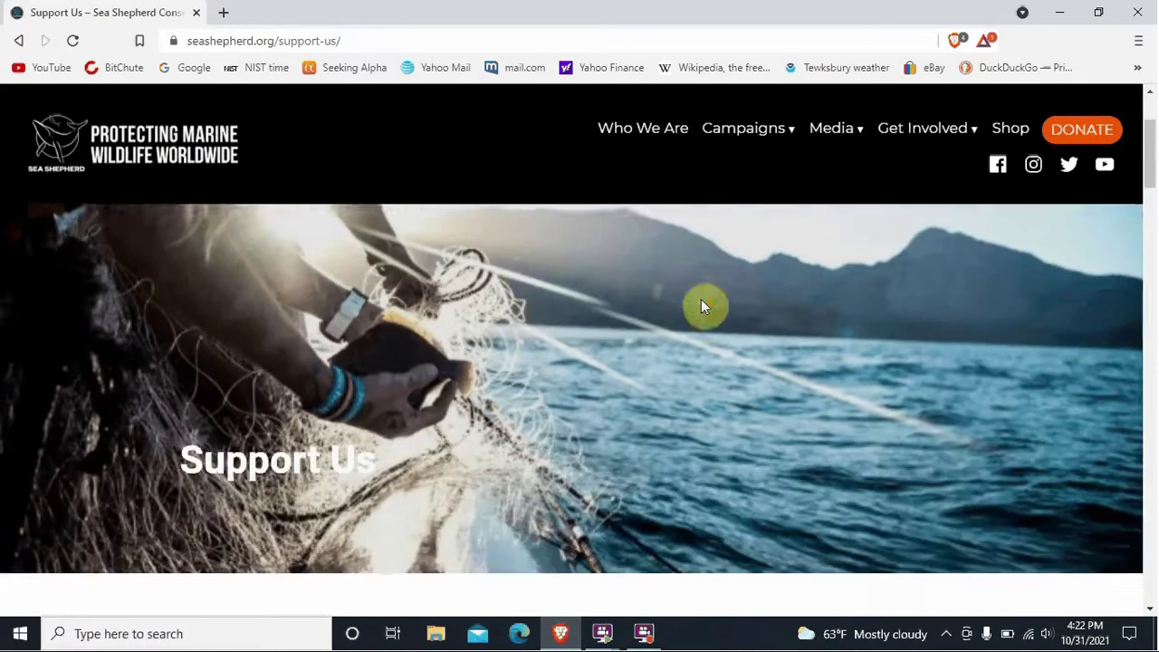
pyautogui.scroll(-6, 702, 303)
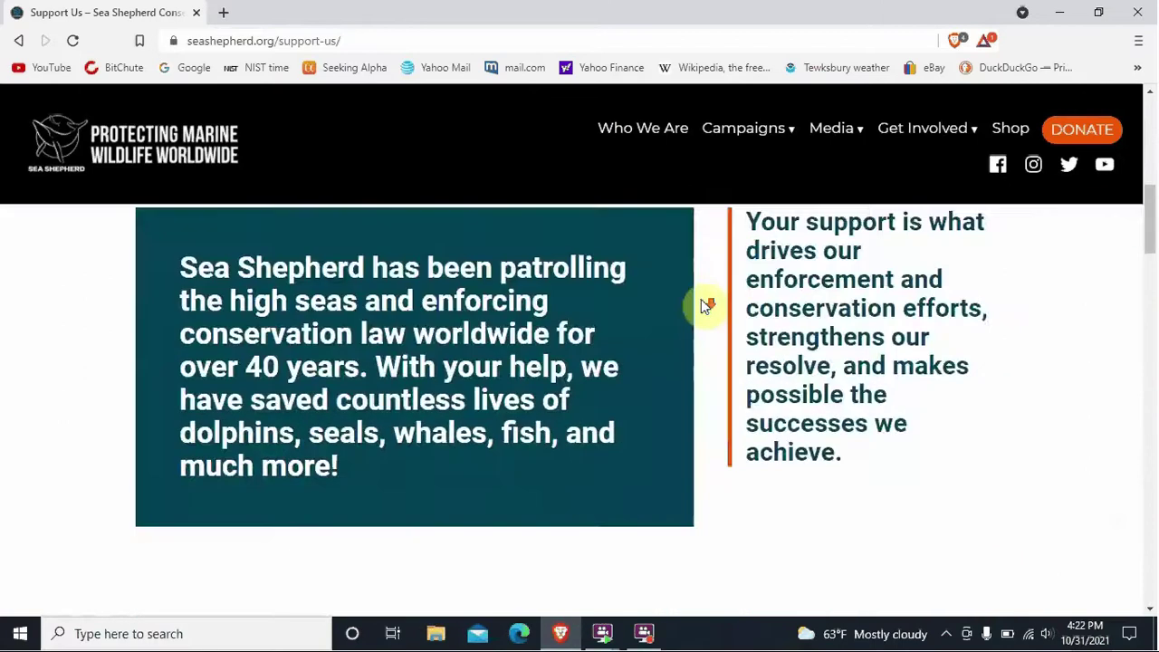
pyautogui.scroll(-6, 704, 306)
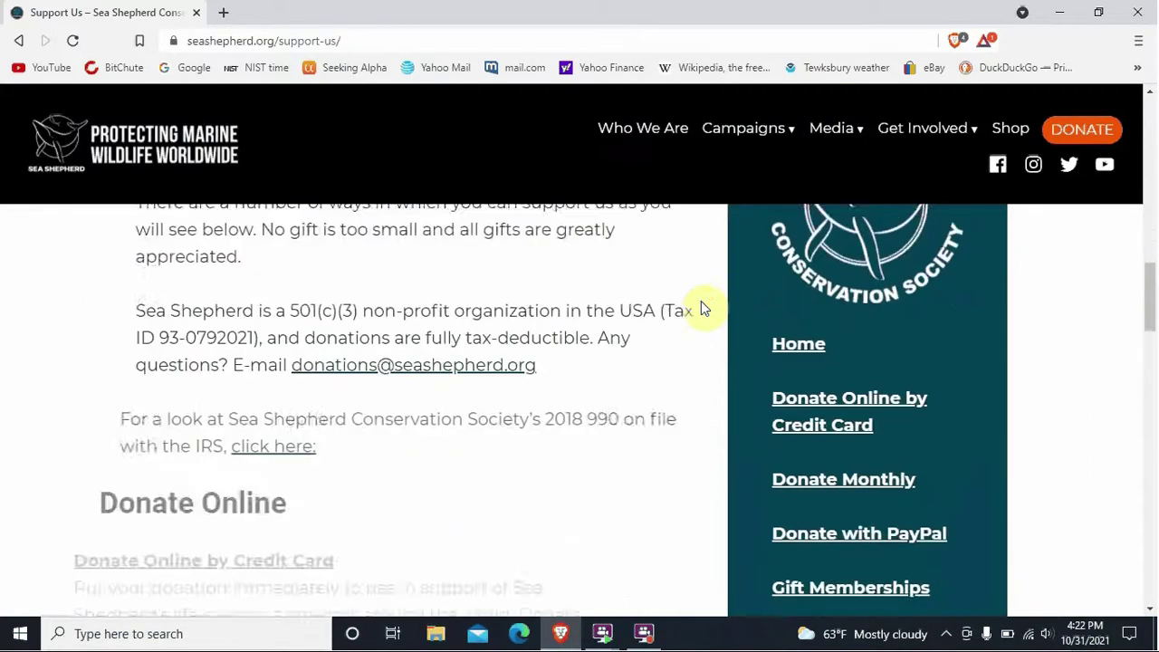
pyautogui.scroll(-2, 704, 308)
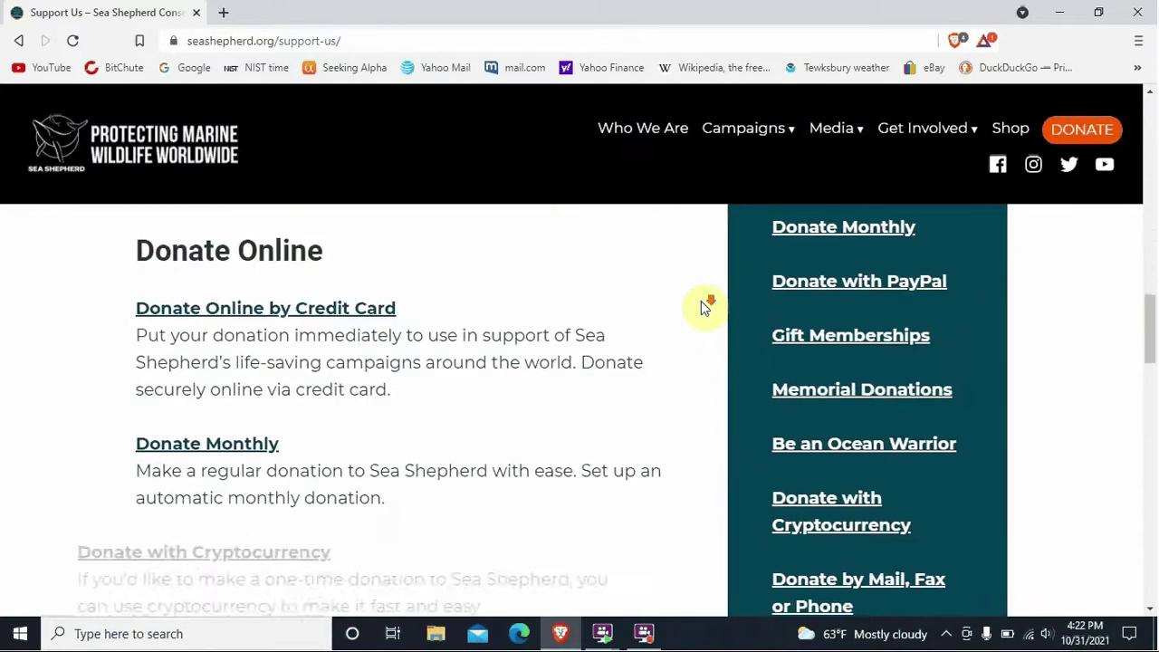
pyautogui.scroll(-4, 704, 307)
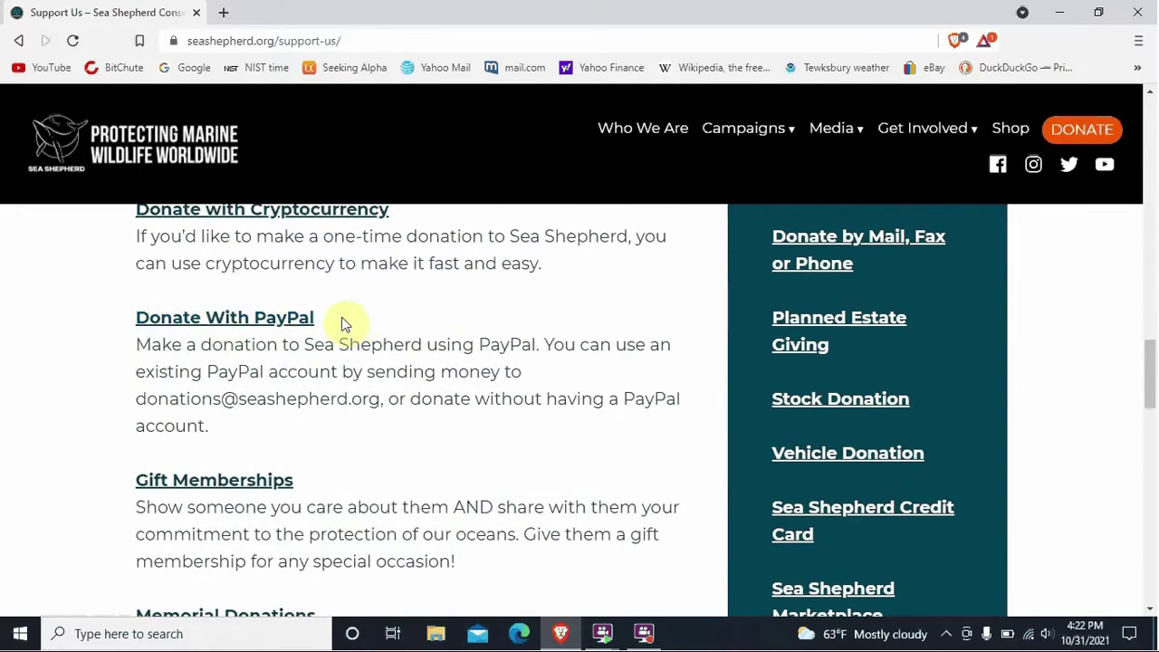
pyautogui.click(302, 323)
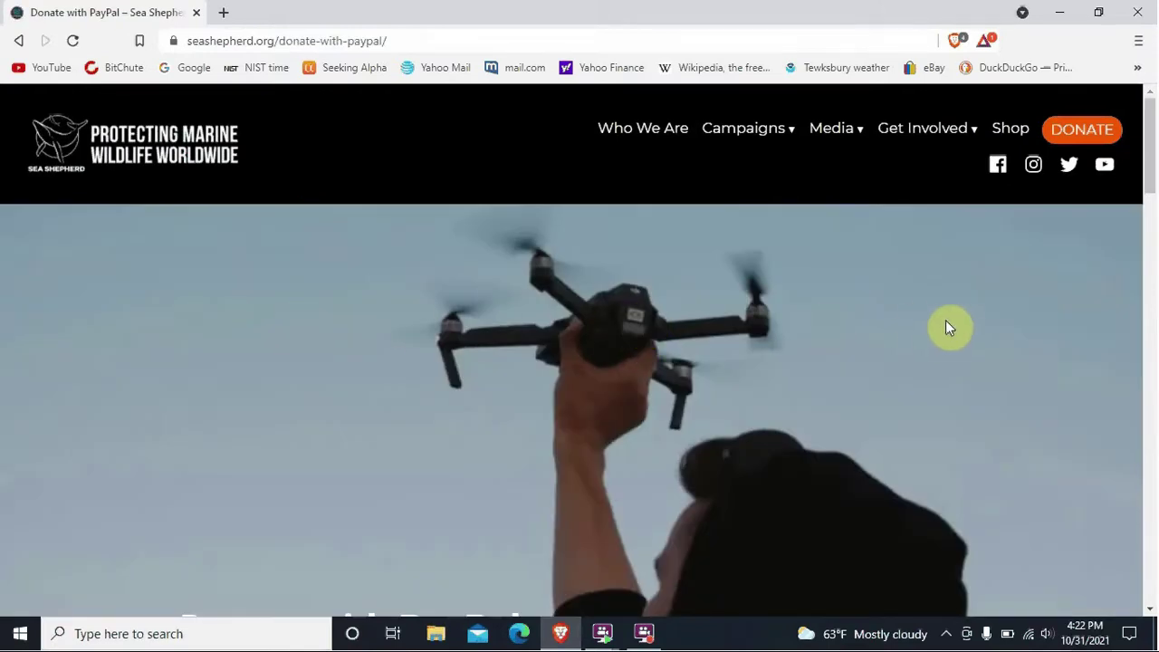
pyautogui.scroll(-3, 877, 324)
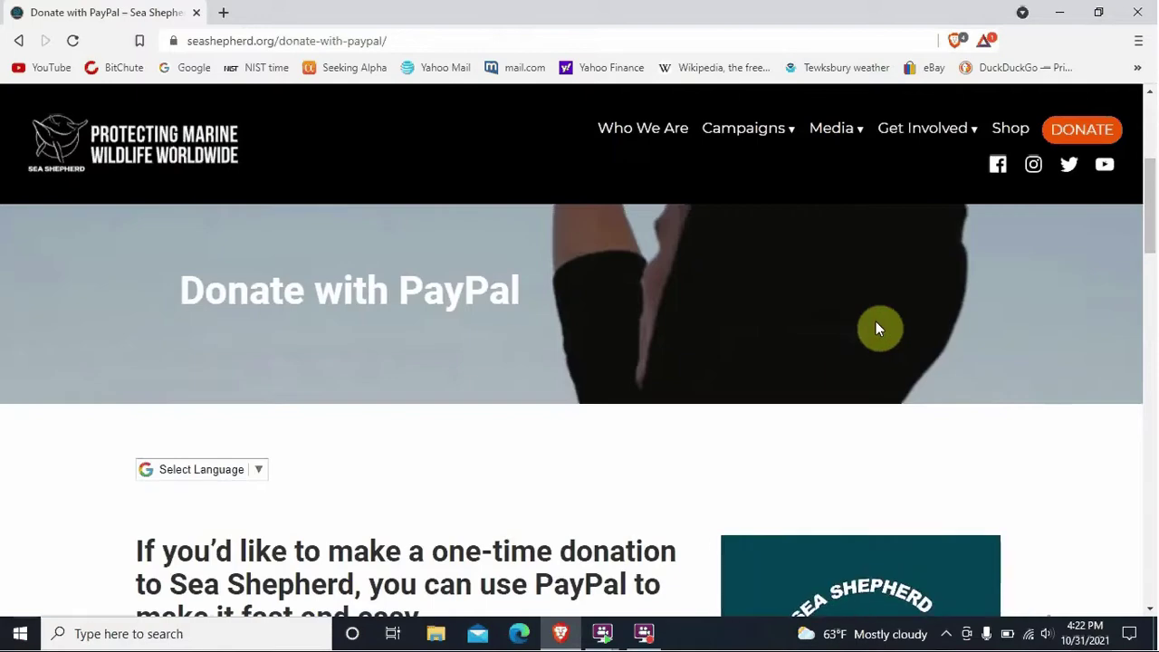
pyautogui.scroll(-3, 612, 366)
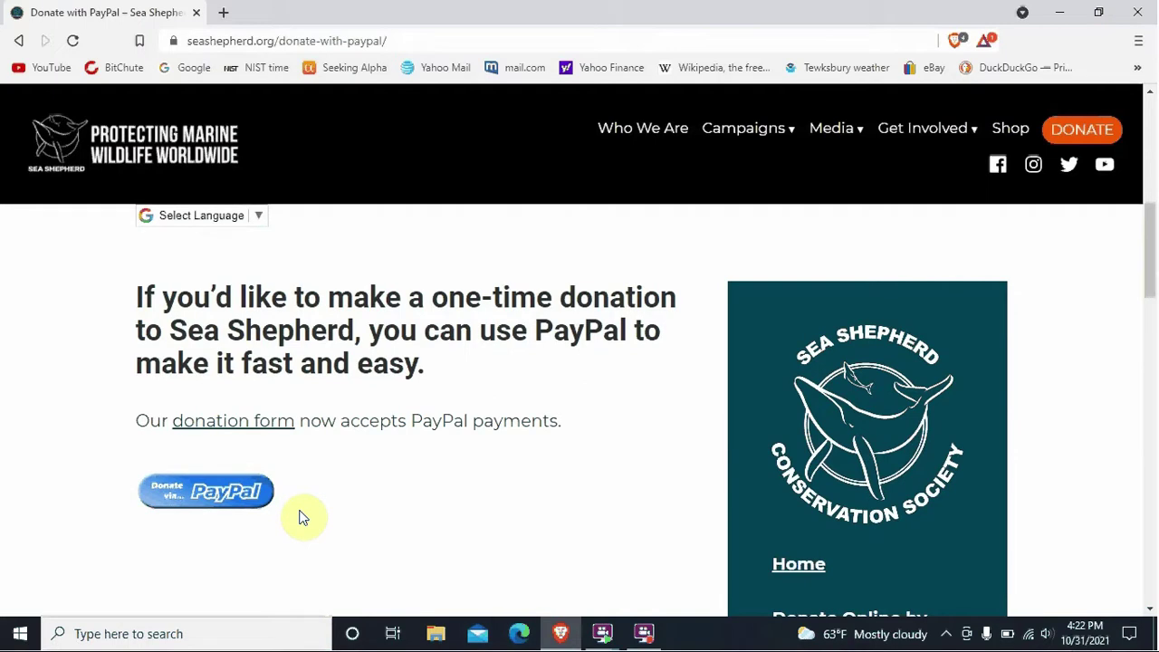
# - Open PayPal's Sea Shepherd donation form and enter an amount of 10.00 USD
pyautogui.click(226, 494)
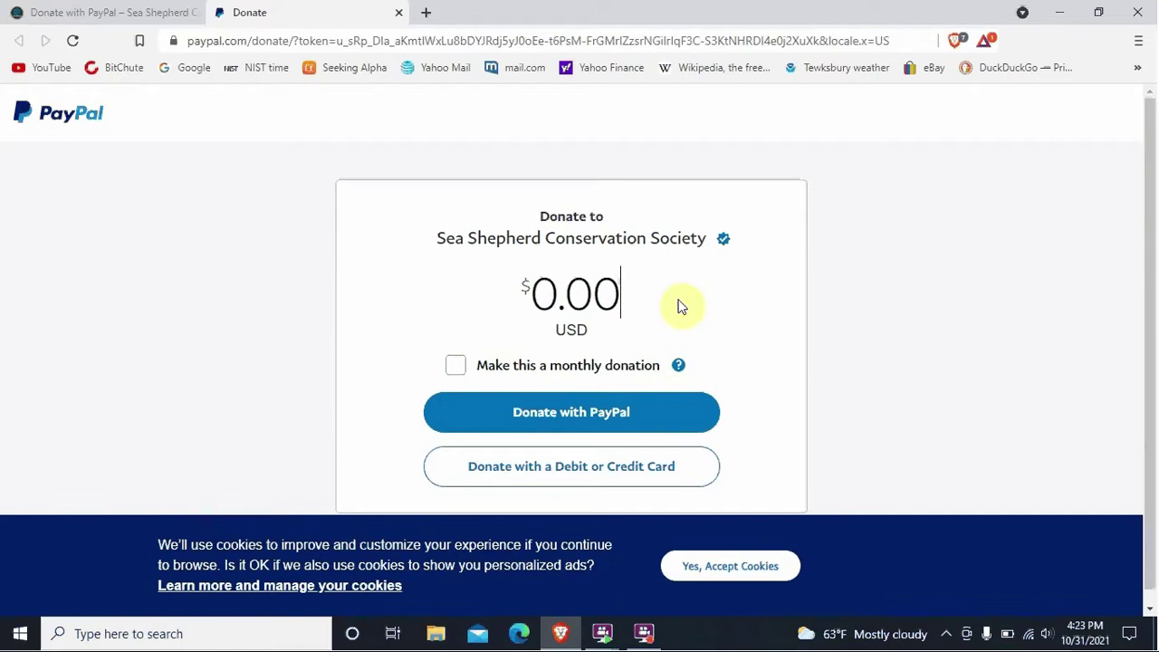
pyautogui.scroll(-1, 679, 305)
pyautogui.click(562, 280)
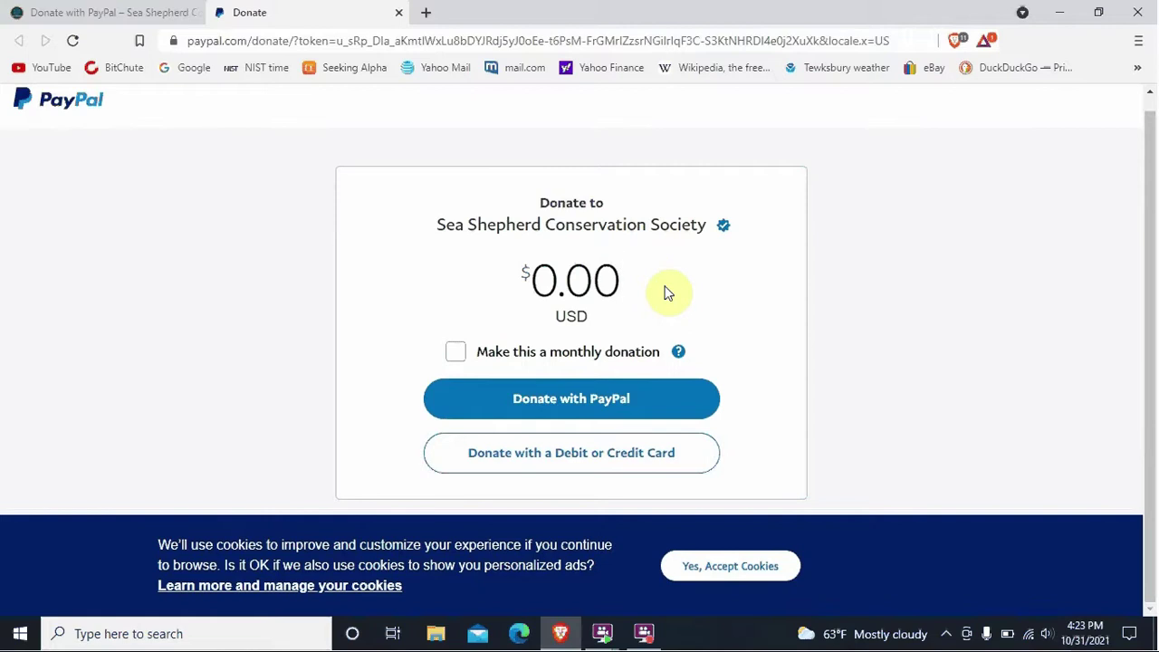
pyautogui.write('10.00')
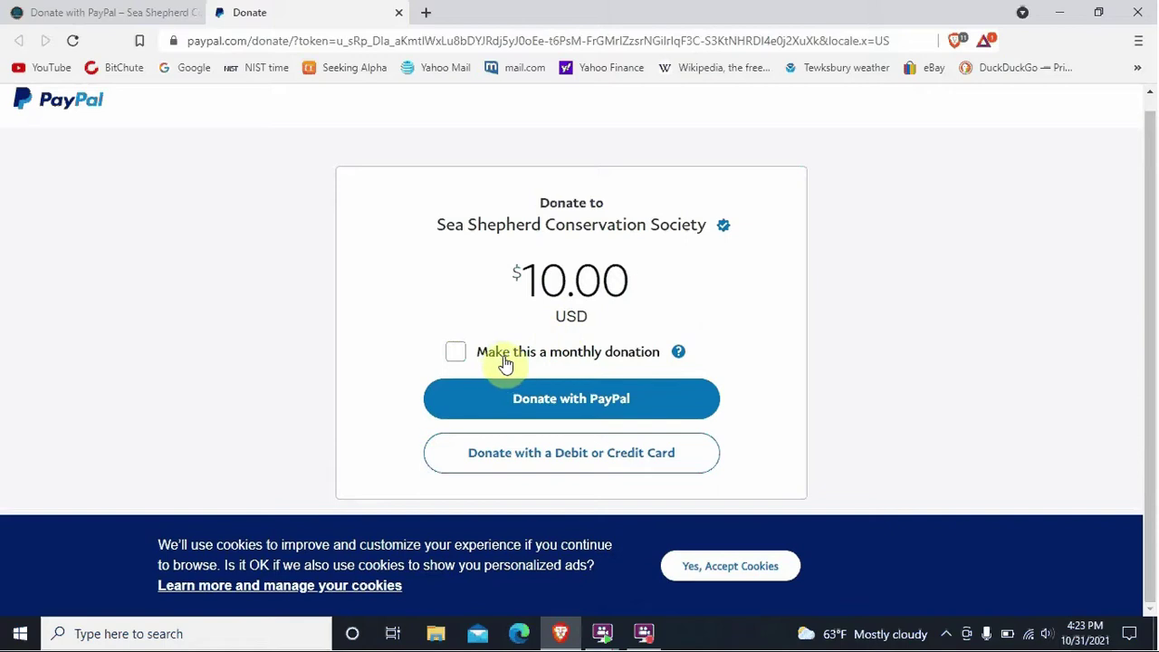
# - Log in to PayPal to pay the $10.00 donation from the account balance
pyautogui.click(612, 407)
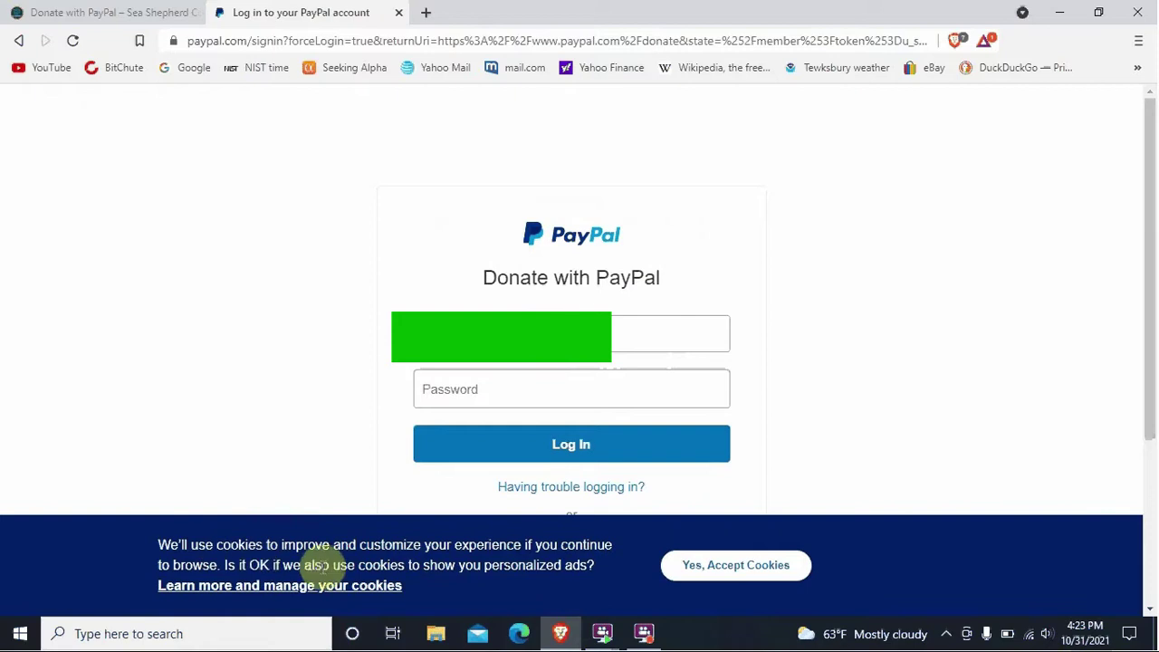
pyautogui.click(520, 389)
pyautogui.write('•')
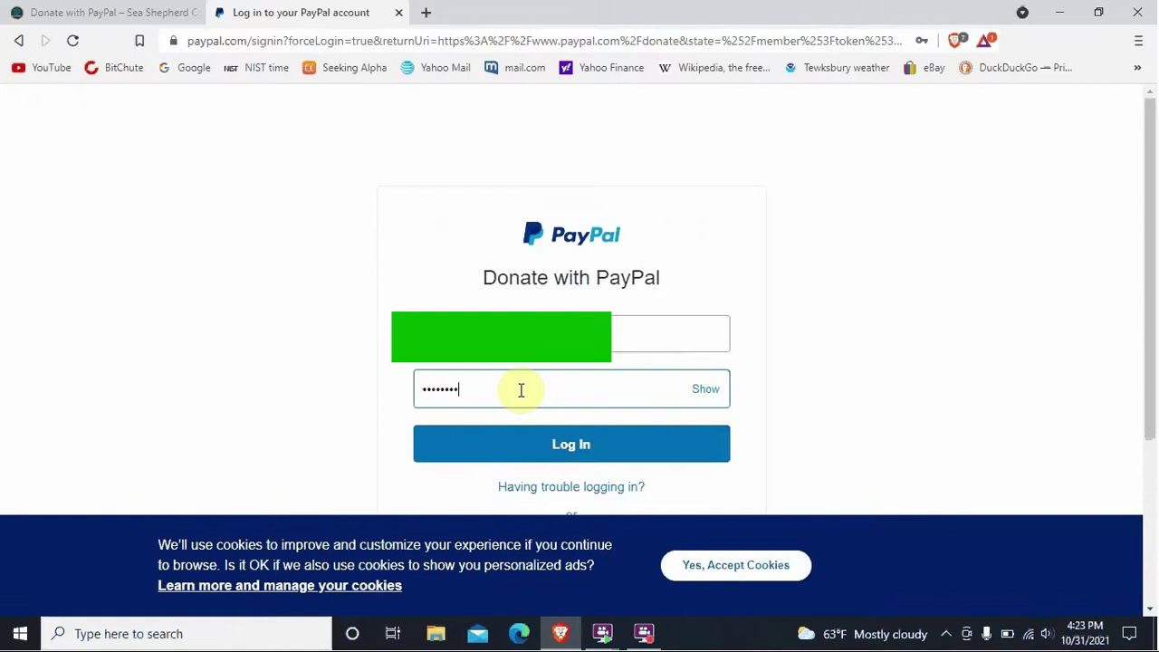
pyautogui.press('Return')
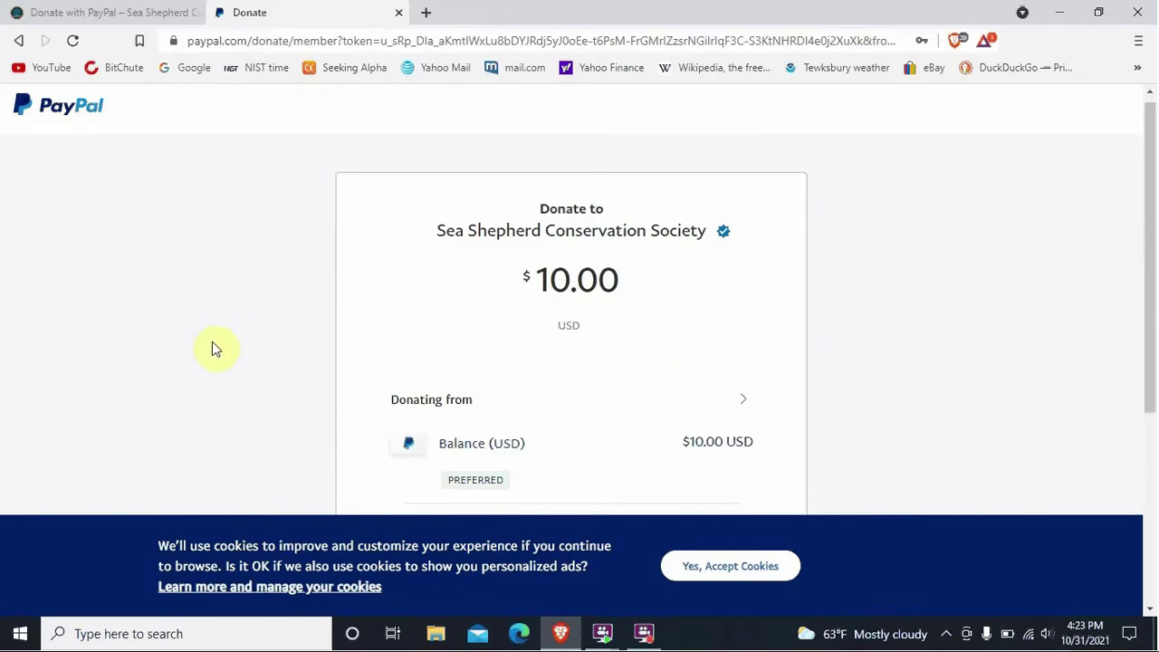
pyautogui.scroll(-1, 586, 347)
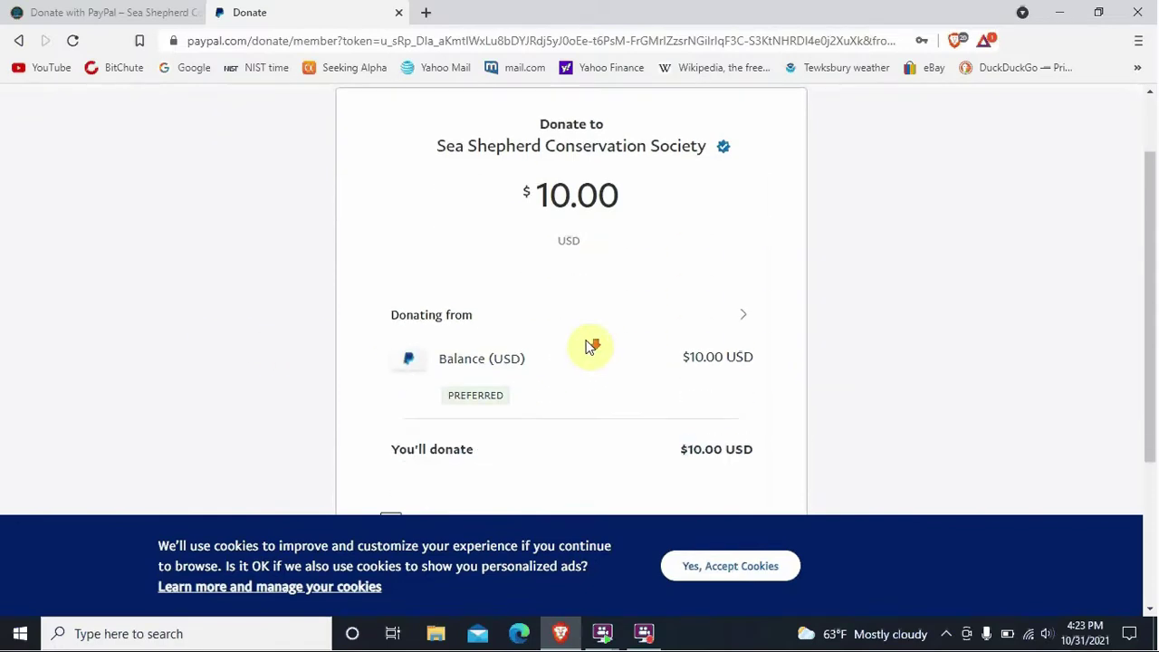
pyautogui.scroll(-1, 587, 347)
pyautogui.scroll(-2, 587, 346)
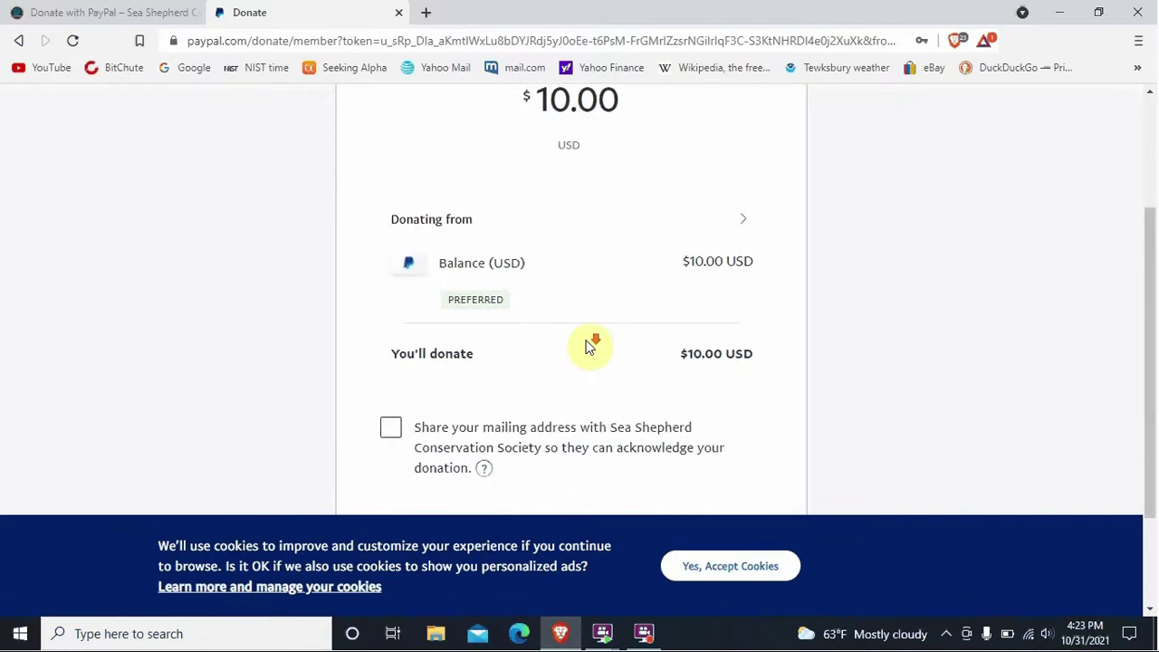
pyautogui.scroll(4, 587, 346)
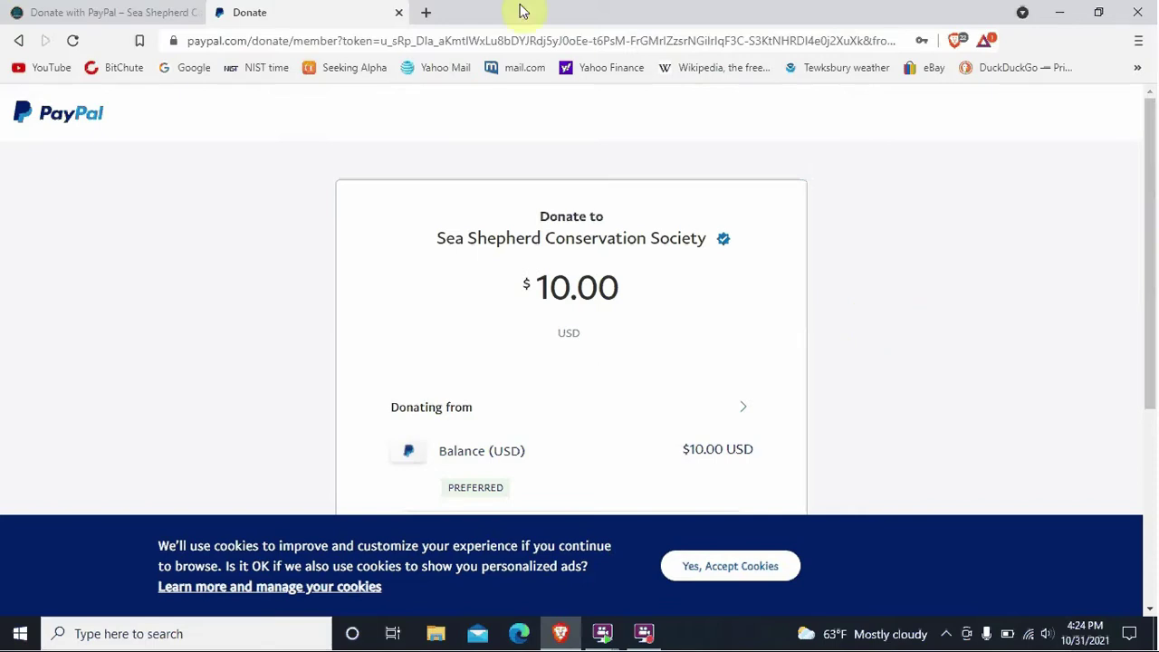
# - Open a new tab at paypall.com to reach the PayPal Summary dashboard
pyautogui.click(427, 15)
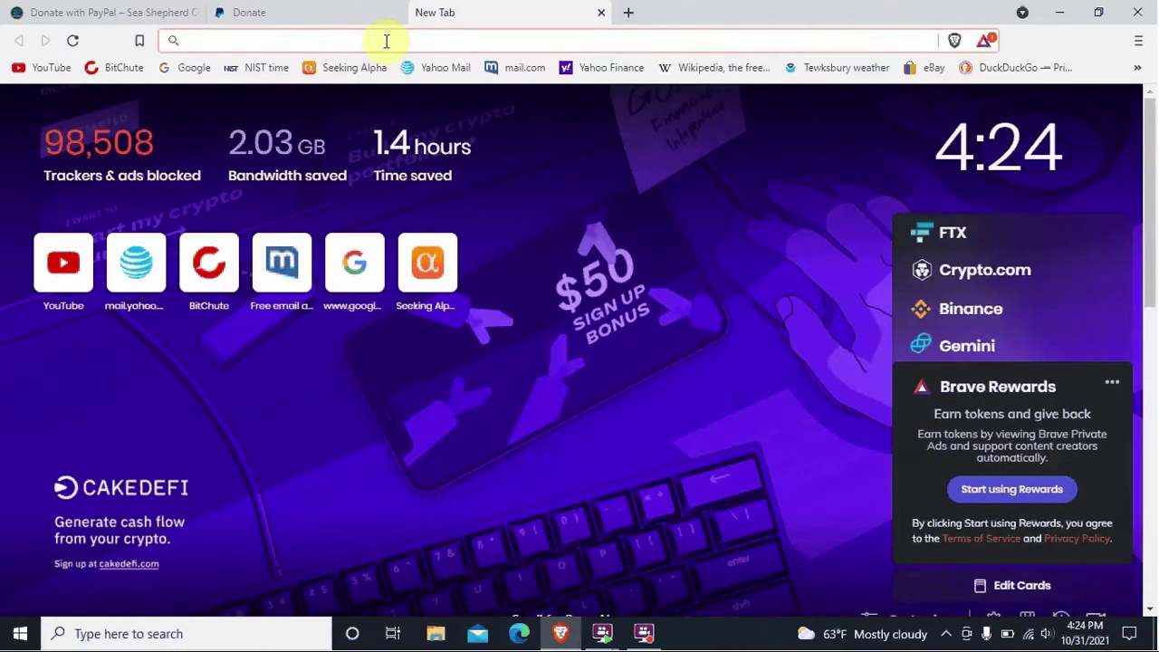
pyautogui.write('pay')
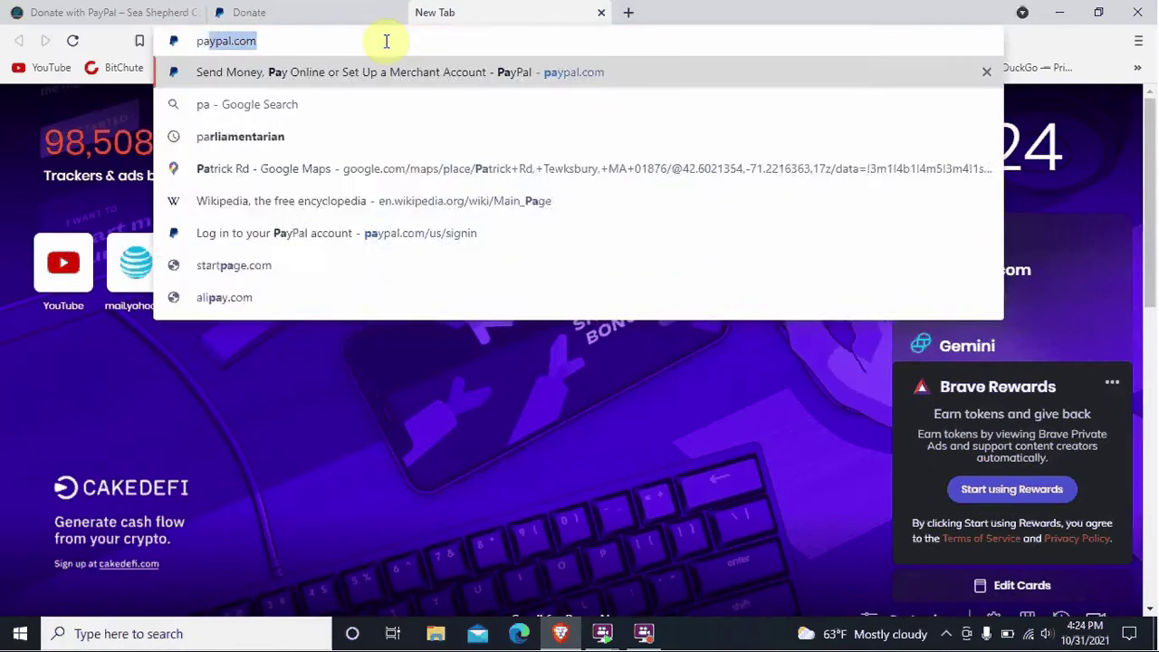
pyautogui.write('pall')
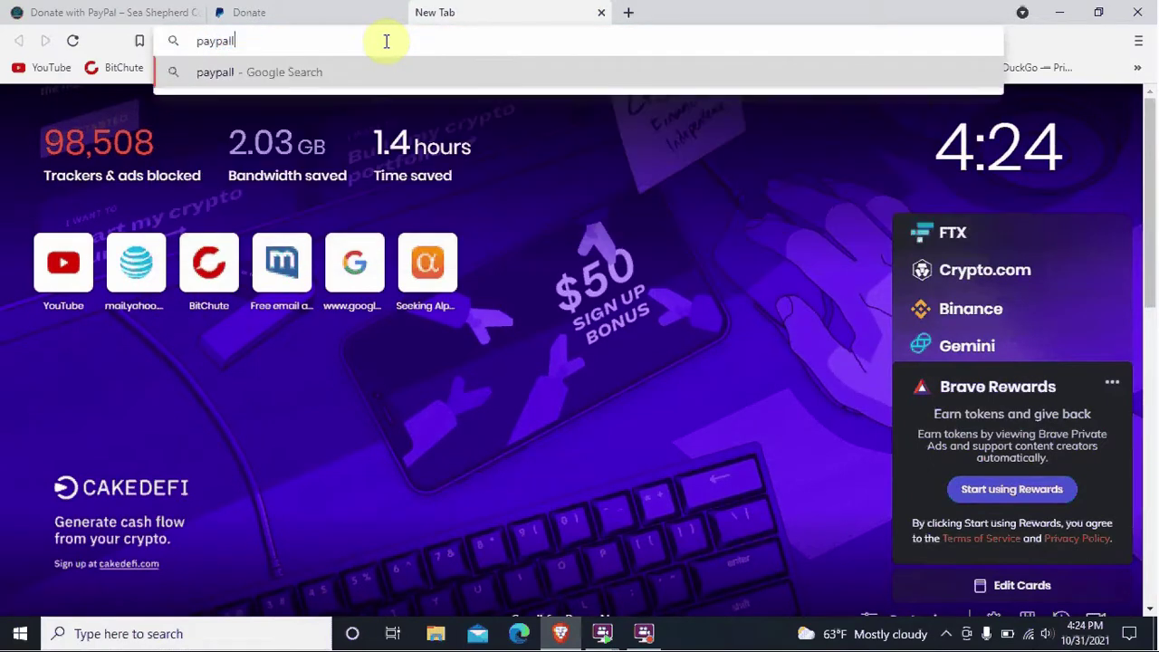
pyautogui.write('.com')
pyautogui.press('Return')
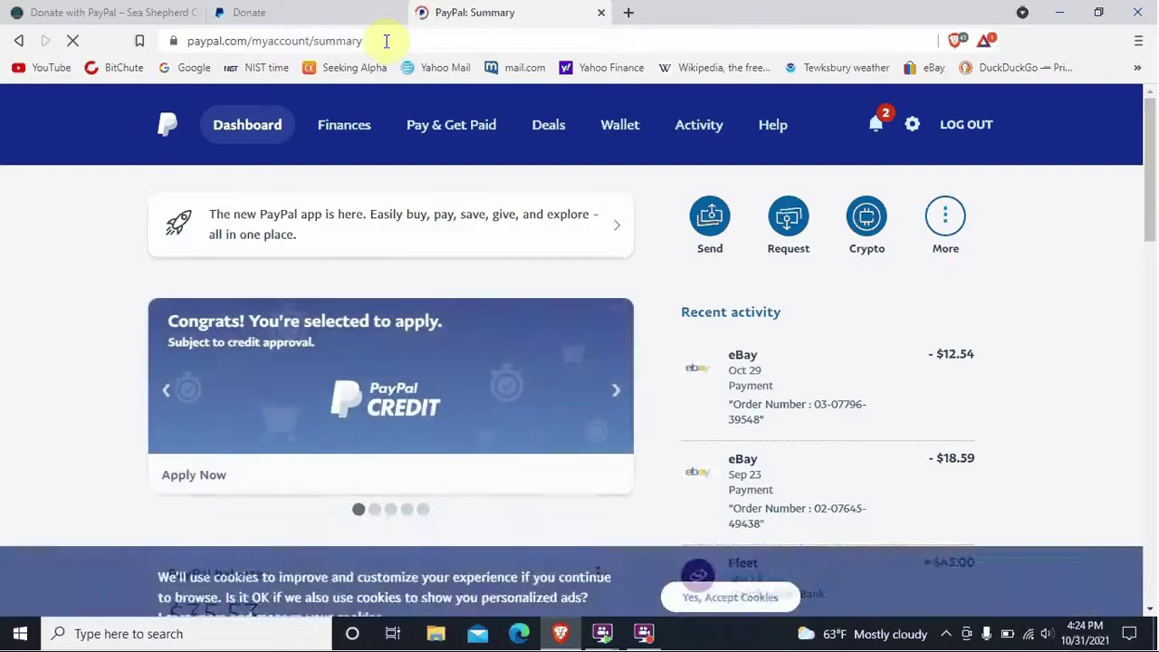
# - Review the dashboard's $35.53 available balance and recent activity, then log out of PayPal
pyautogui.scroll(-2, 505, 251)
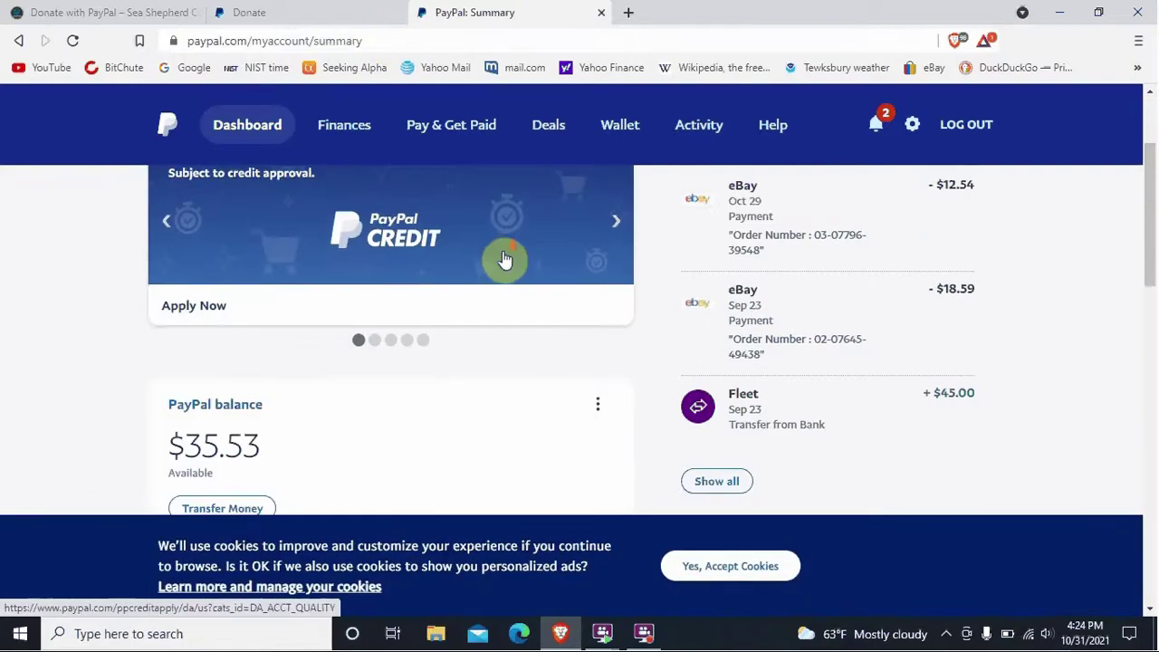
pyautogui.scroll(-1, 505, 259)
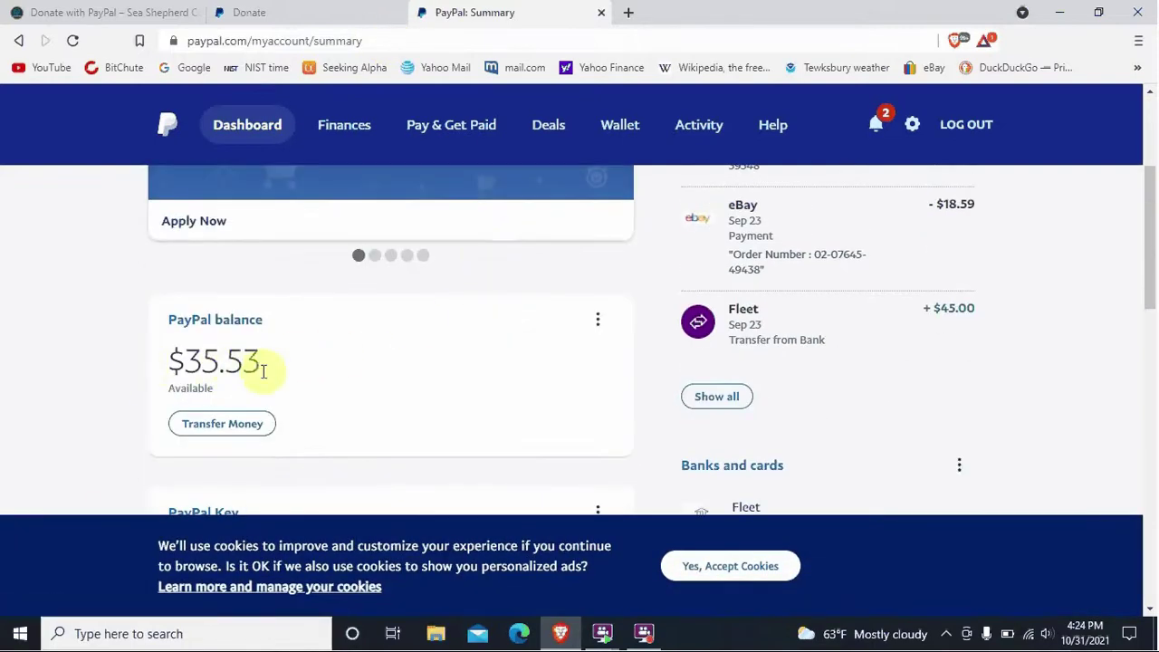
pyautogui.scroll(2, 444, 360)
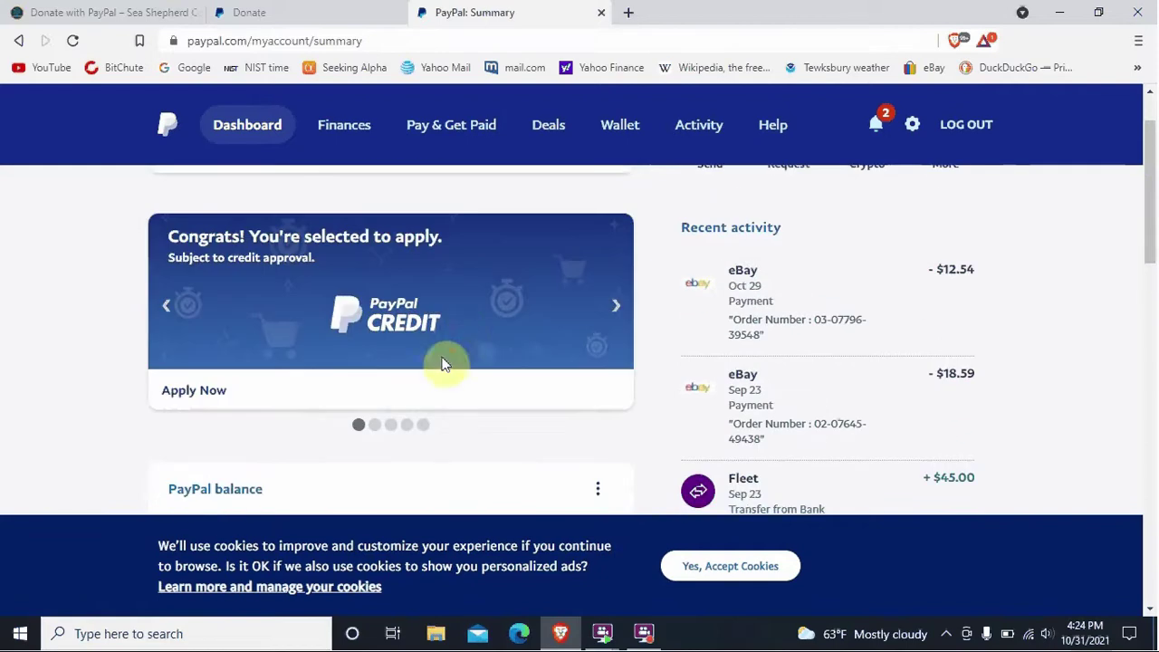
pyautogui.scroll(1, 466, 337)
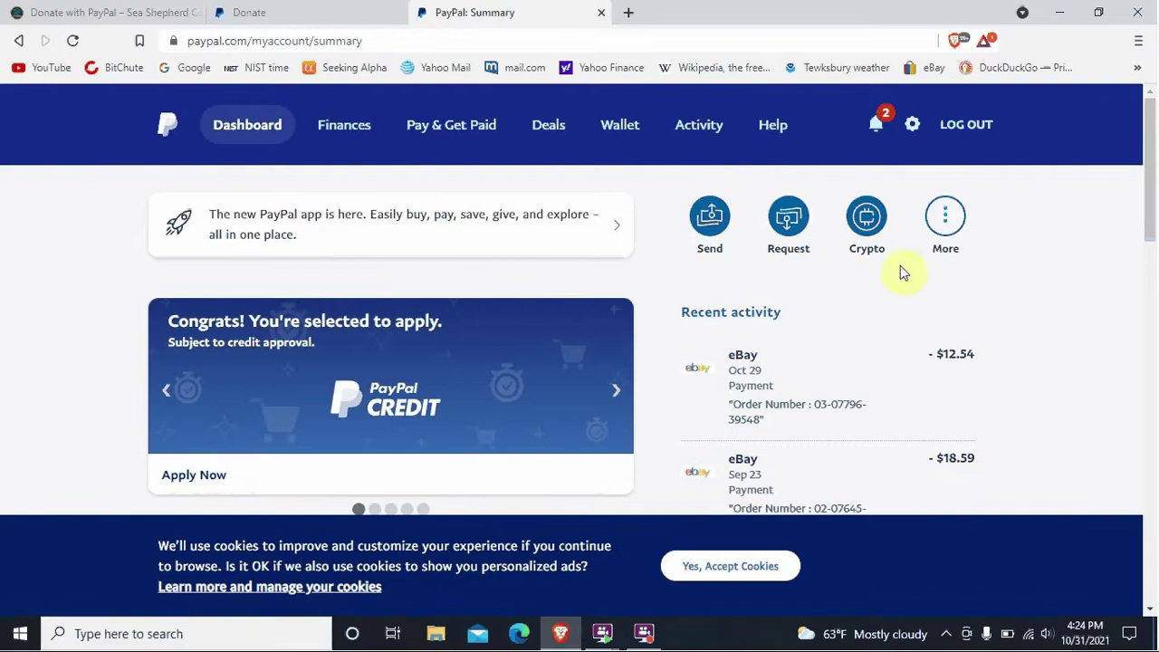
pyautogui.scroll(-1, 725, 295)
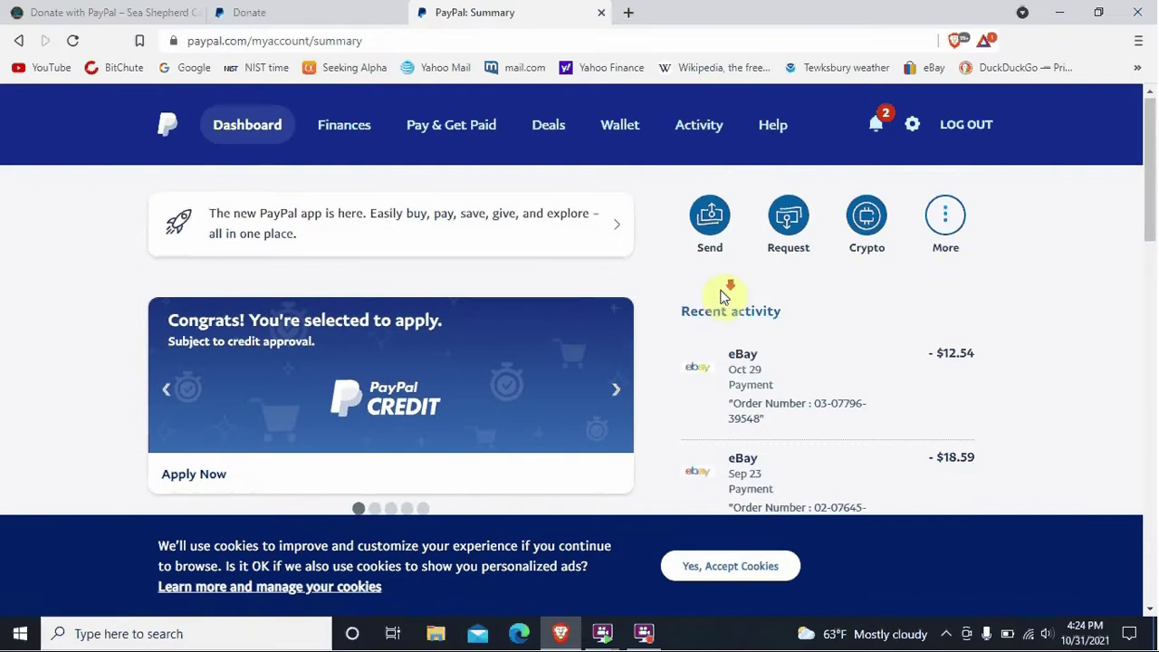
pyautogui.scroll(-1, 724, 299)
pyautogui.scroll(-1, 514, 378)
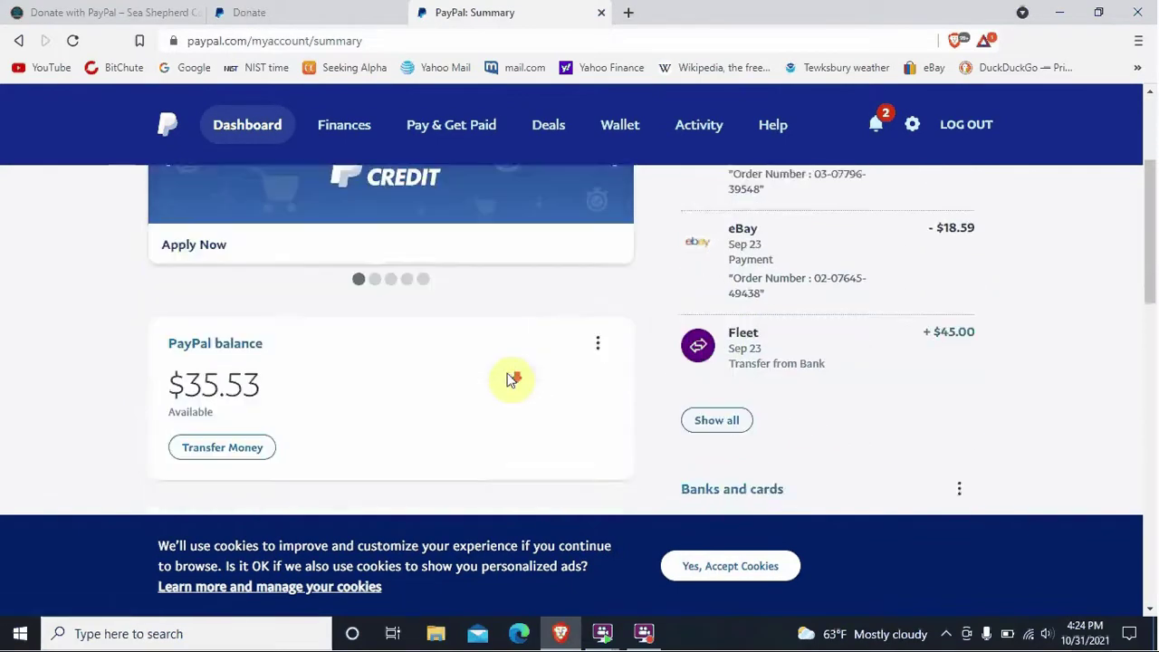
pyautogui.scroll(-1, 509, 379)
pyautogui.scroll(-1, 510, 378)
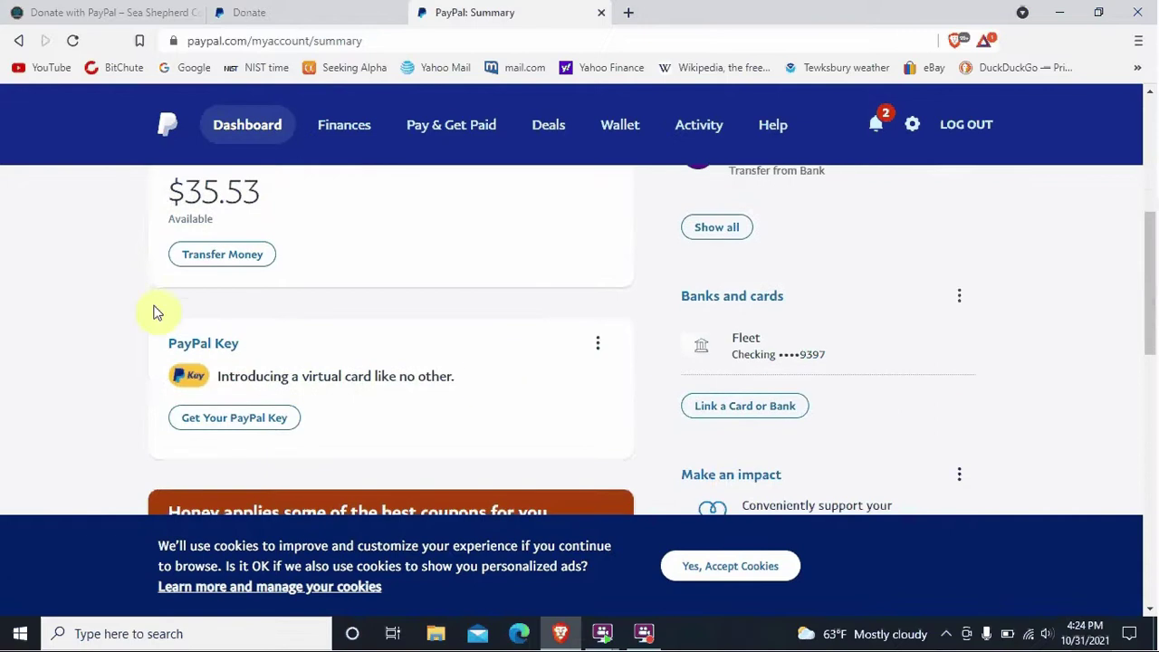
pyautogui.scroll(-5, 409, 368)
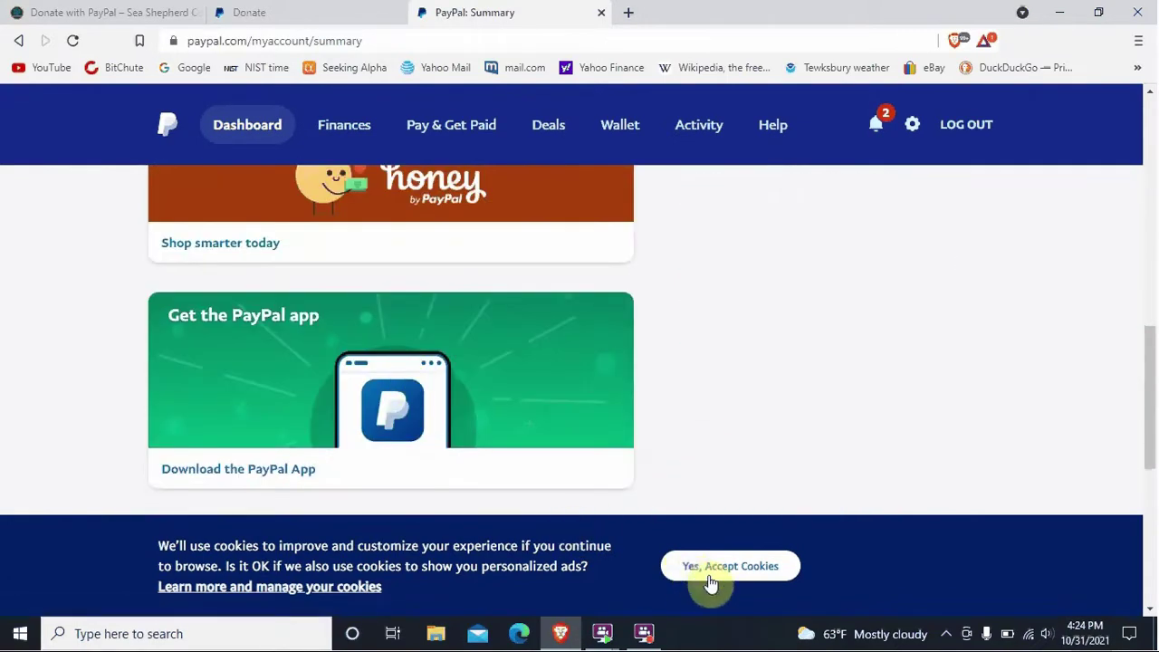
pyautogui.scroll(-5, 847, 344)
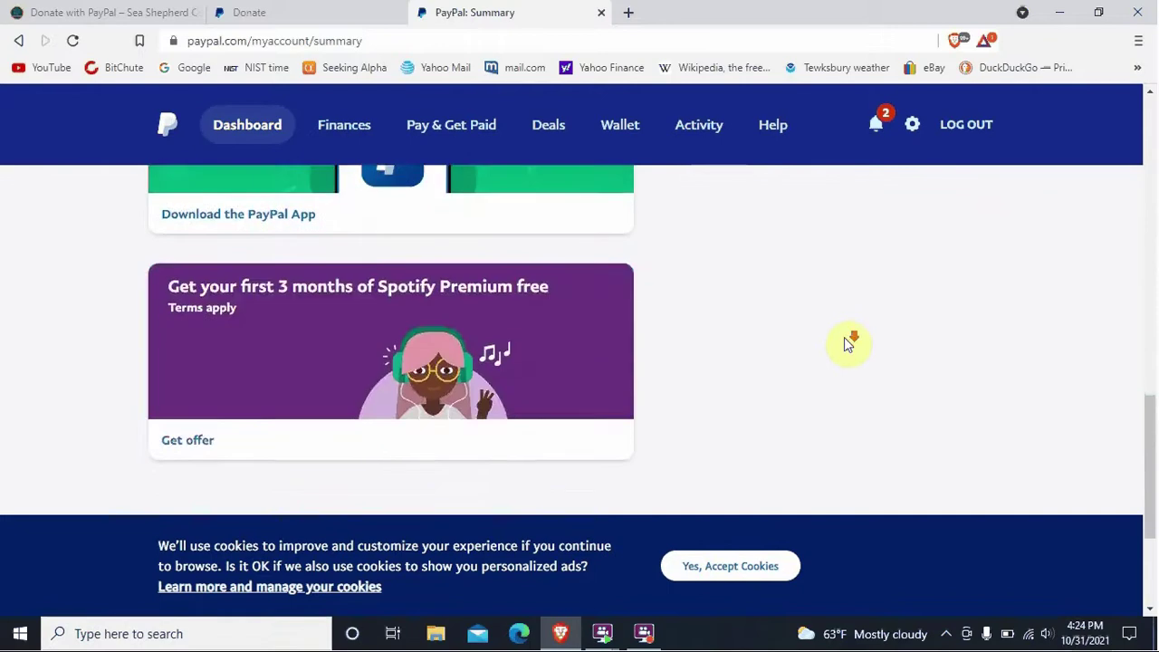
pyautogui.scroll(15, 846, 344)
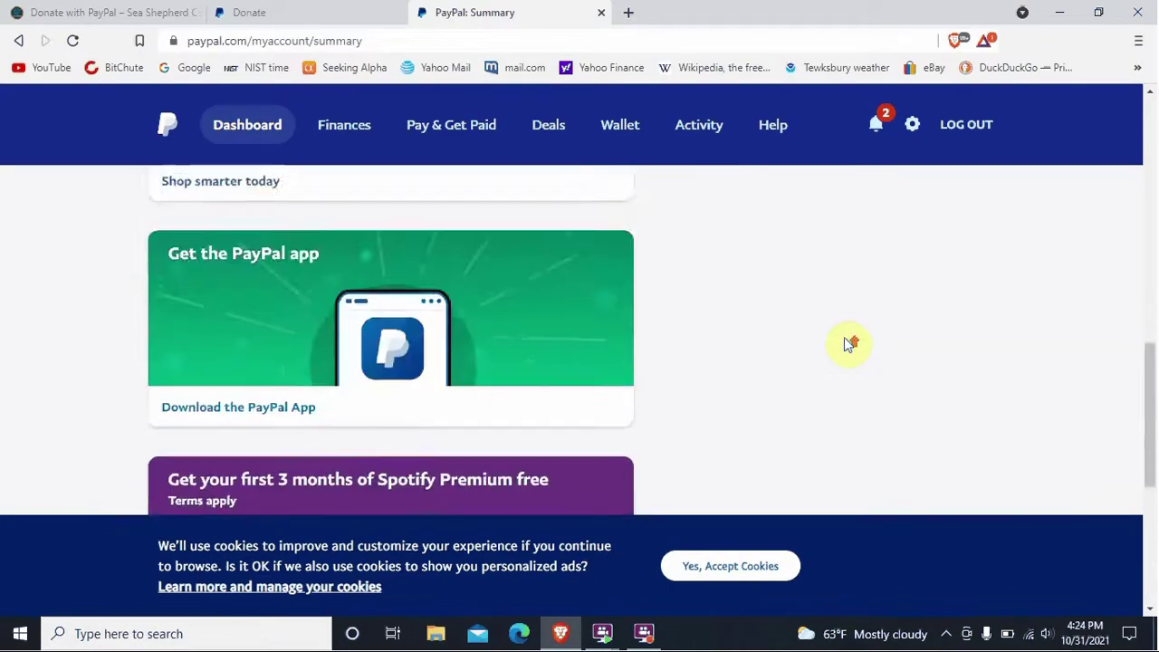
pyautogui.scroll(2, 844, 344)
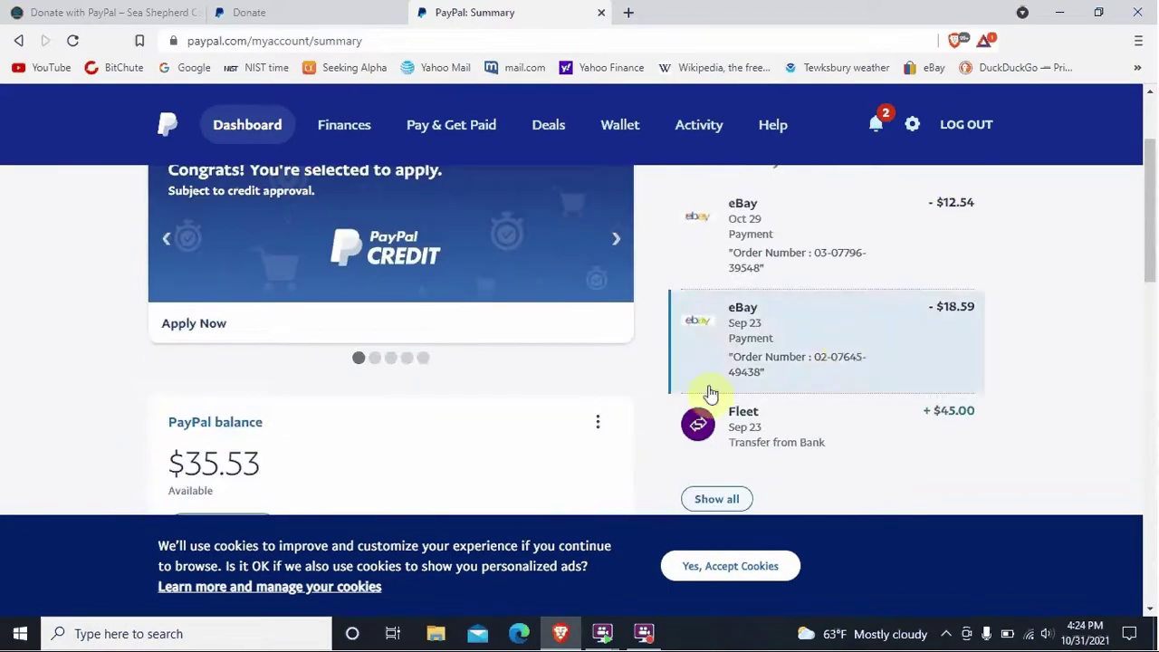
pyautogui.scroll(-1, 543, 412)
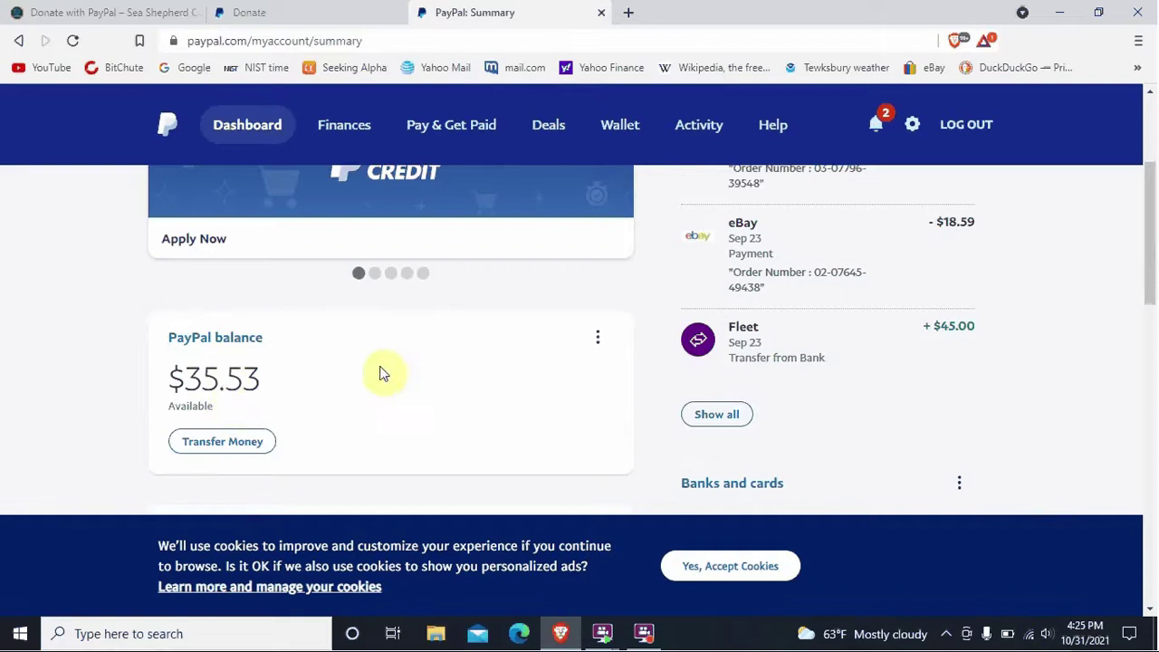
pyautogui.scroll(3, 392, 369)
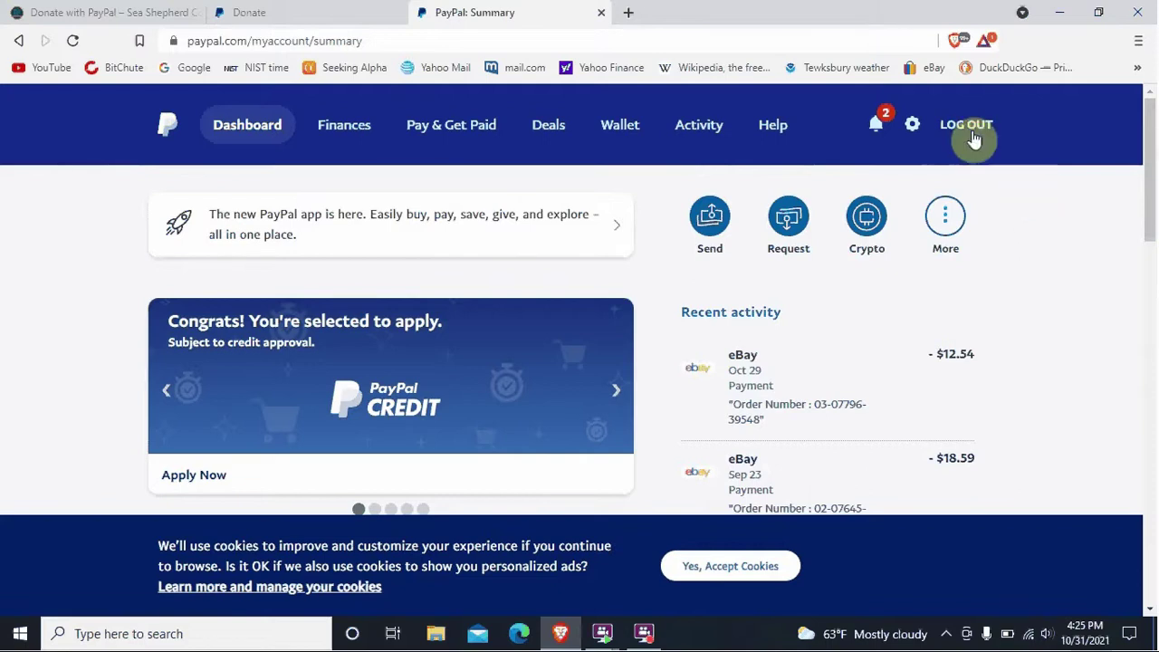
pyautogui.click(970, 132)
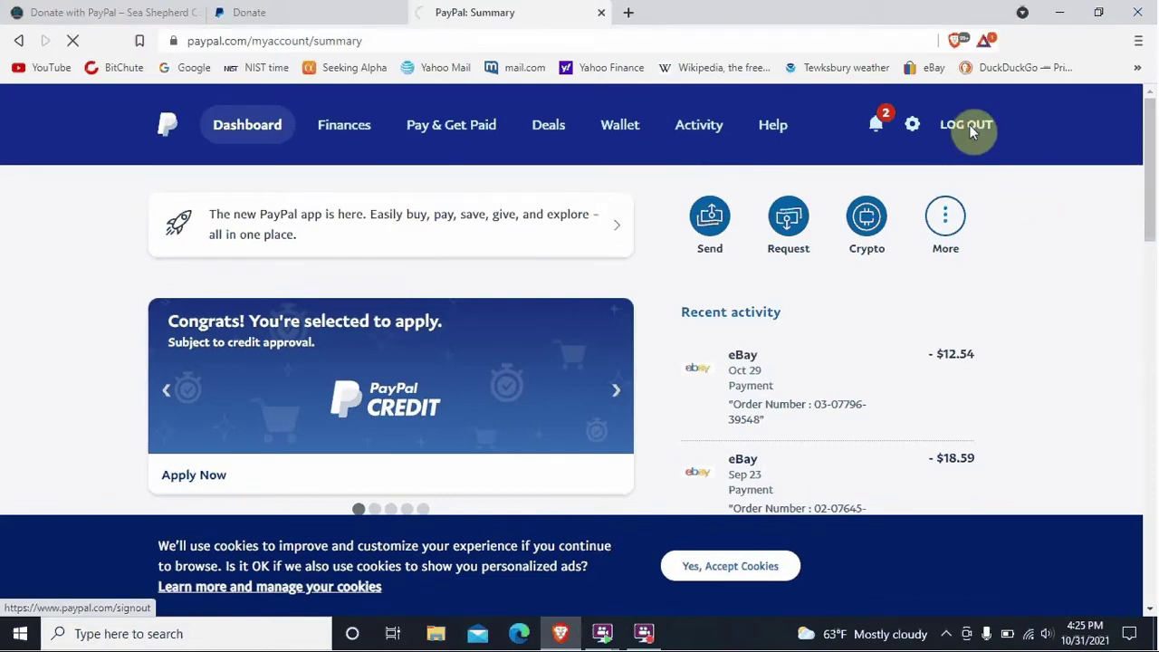